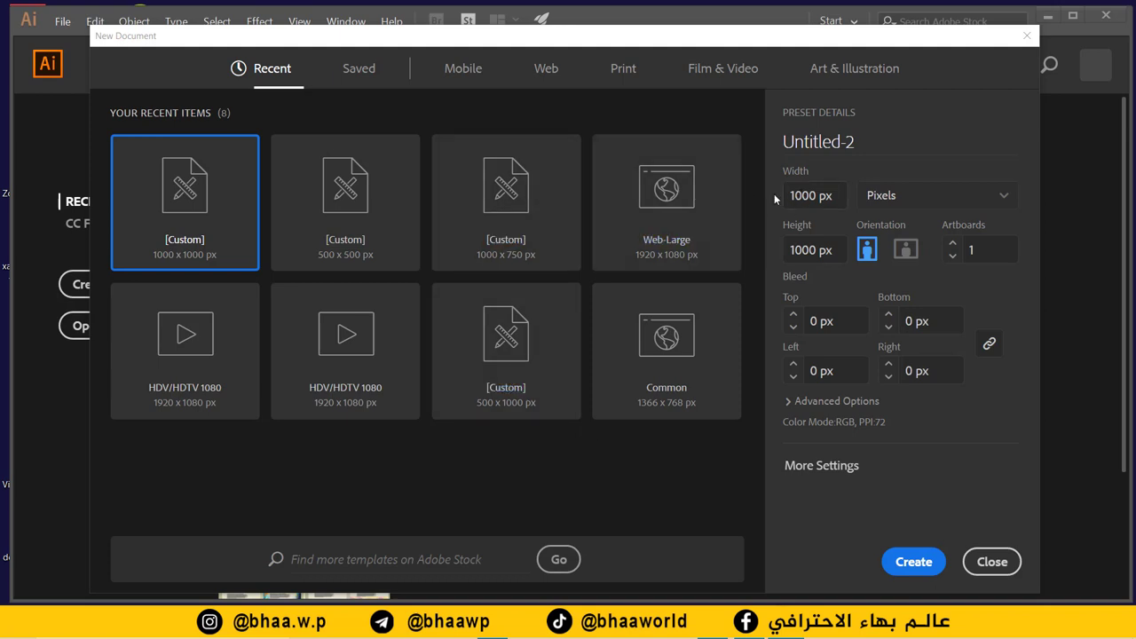
# - Create a 1000 × 1000 px document and add a circle 512 px wide and 512 px high with the Ellipse tool
pyautogui.click(921, 571)
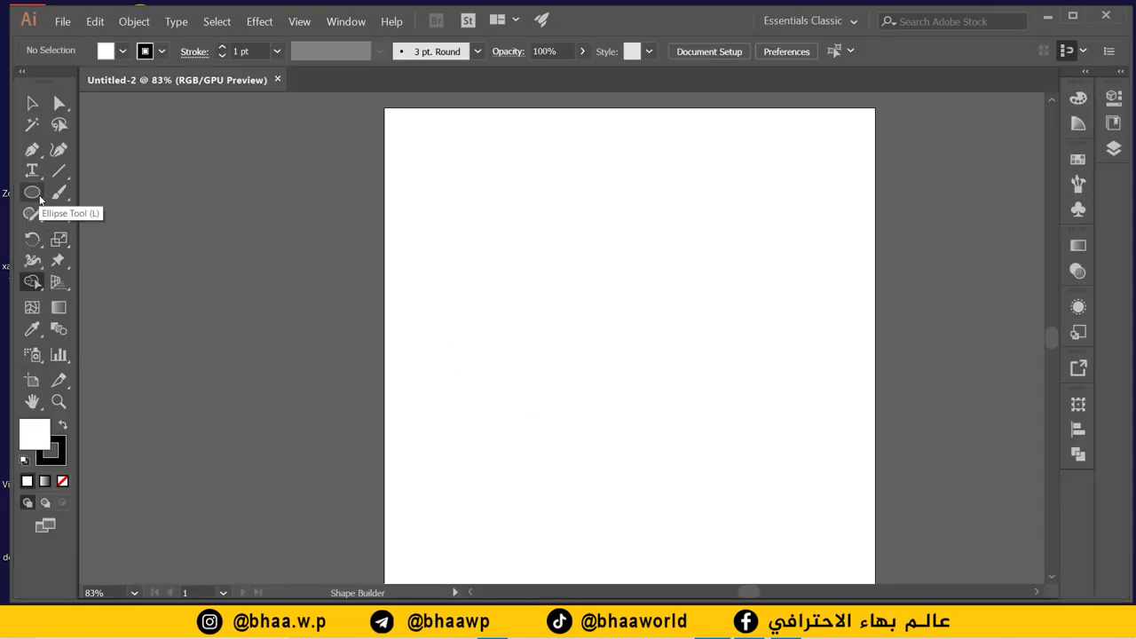
pyautogui.click(35, 194)
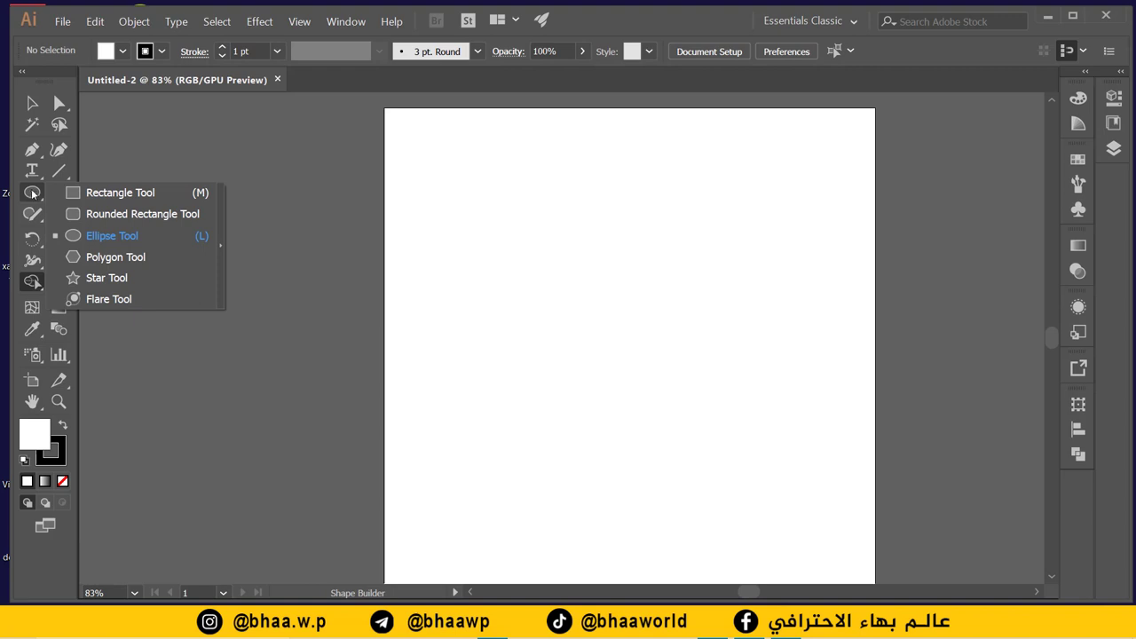
pyautogui.click(88, 235)
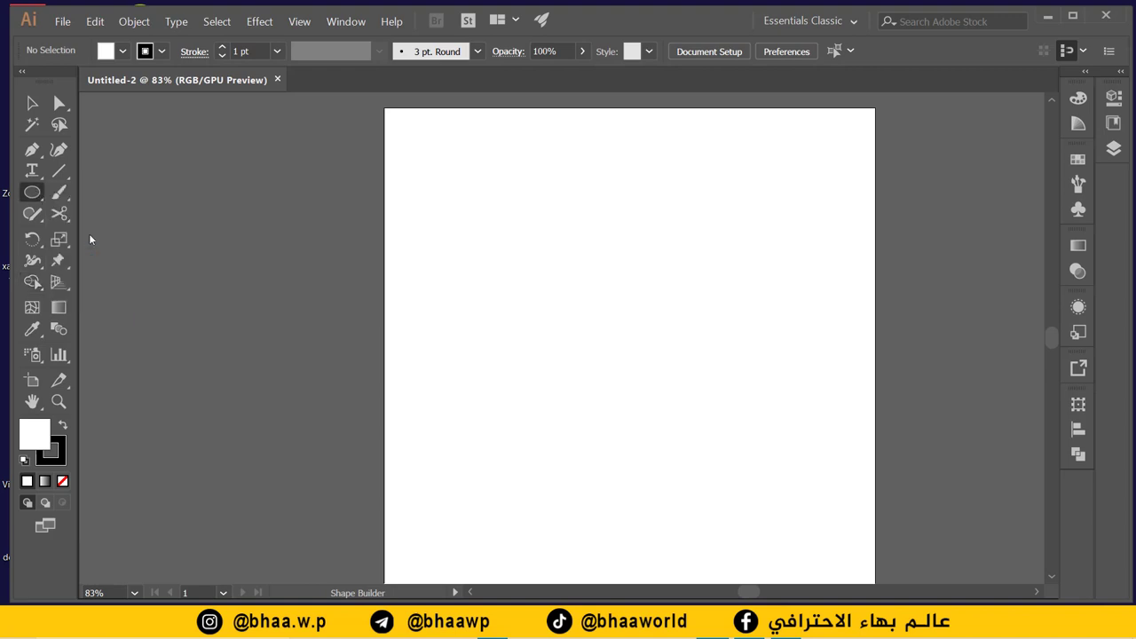
pyautogui.rightClick(610, 295)
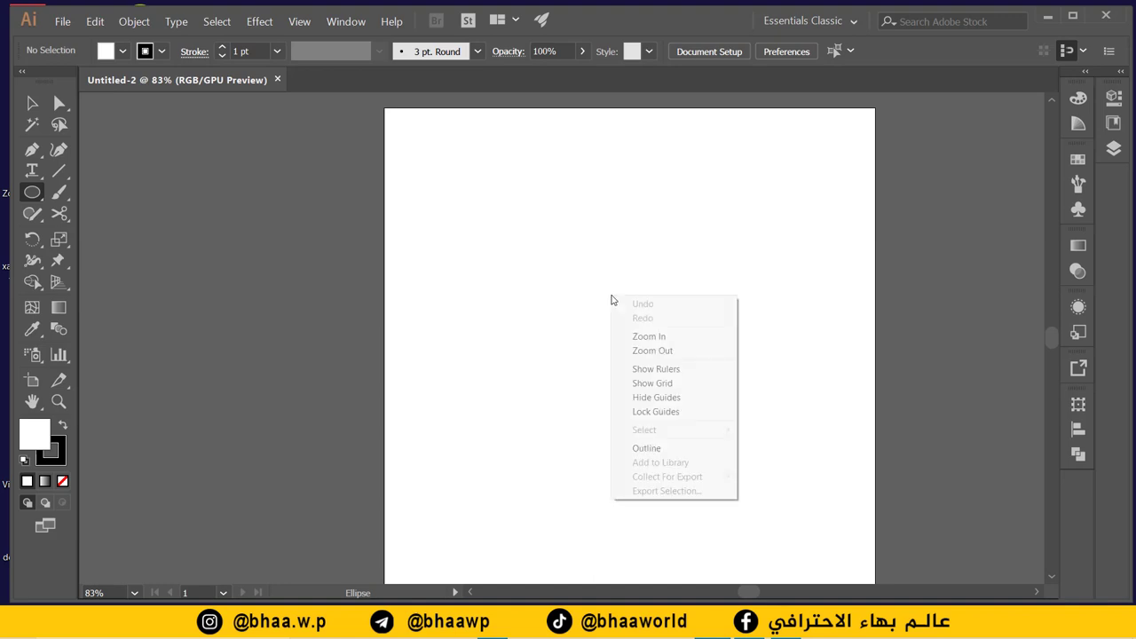
pyautogui.click(548, 278)
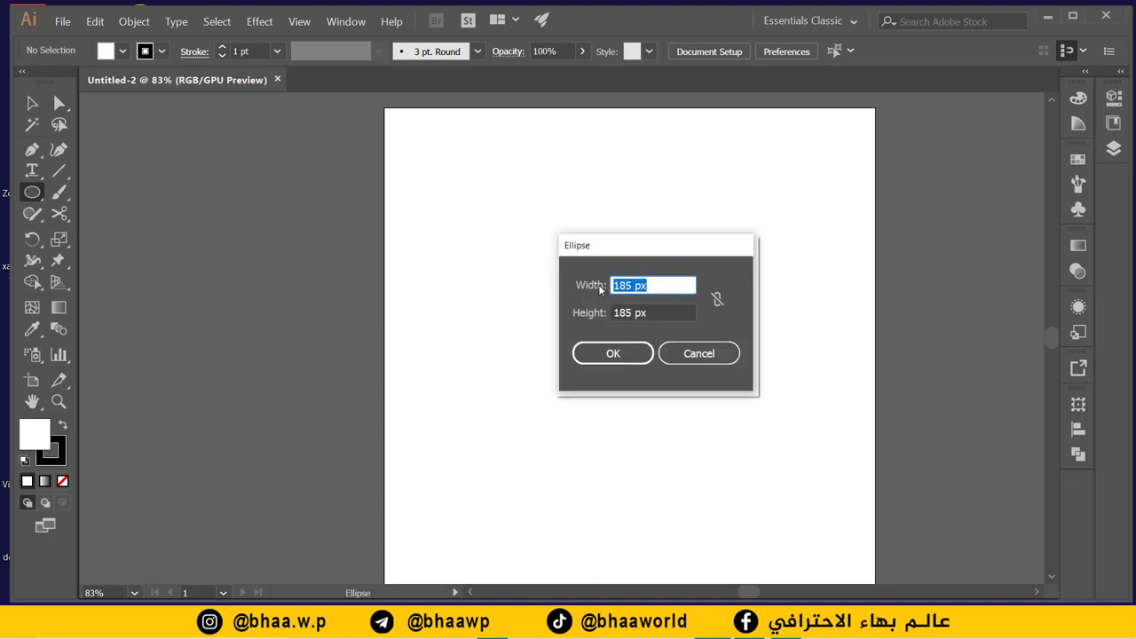
pyautogui.moveTo(601, 246); pyautogui.dragTo(547, 222)
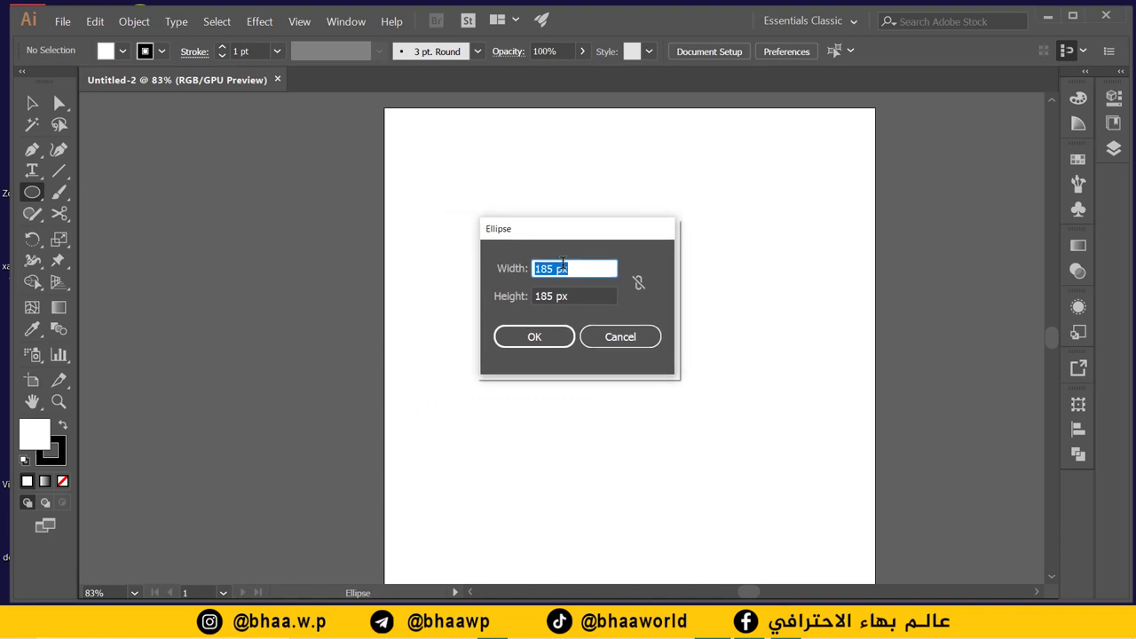
pyautogui.write('512')
pyautogui.click(536, 295)
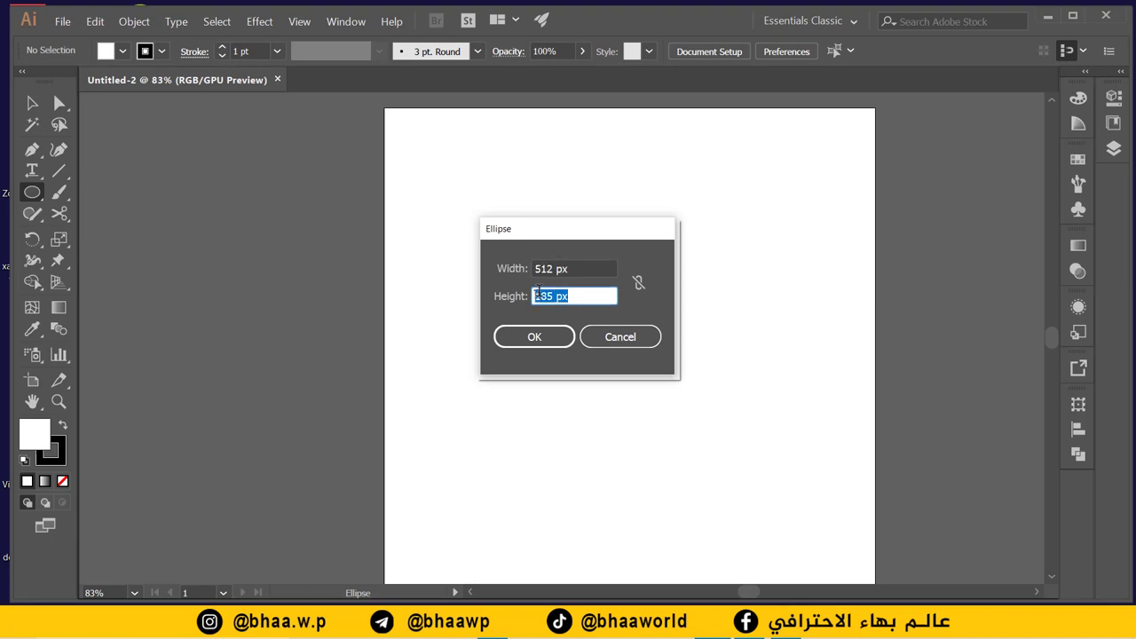
pyautogui.write('512')
pyautogui.click(547, 340)
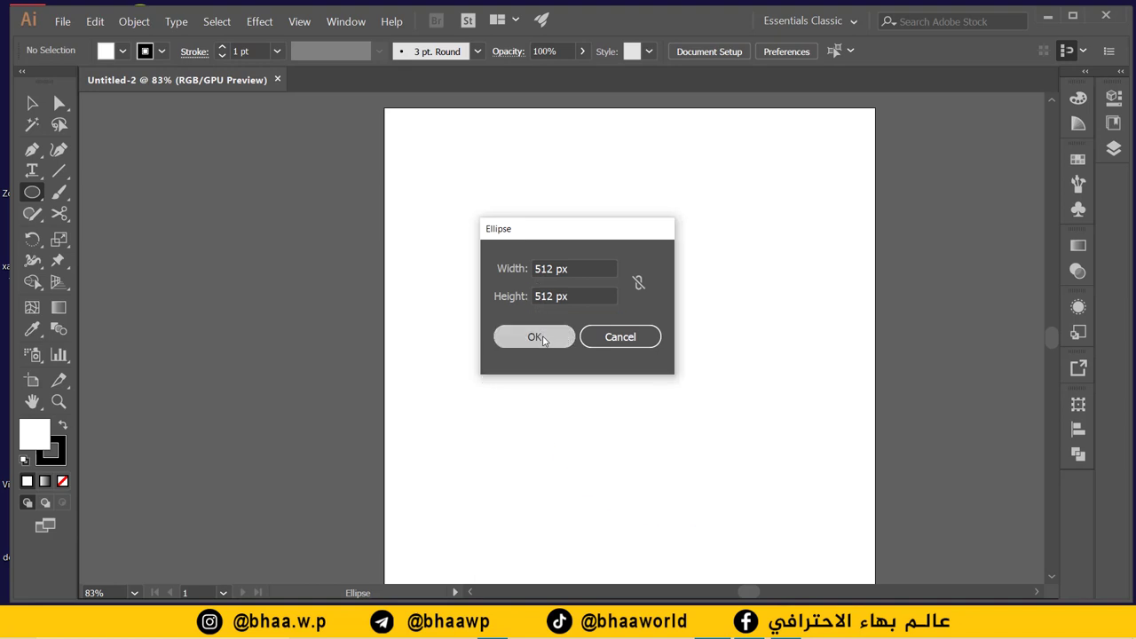
# - Add a second circle 233 px wide and 233 px high on the artboard
pyautogui.rightClick(612, 217)
pyautogui.click(570, 223)
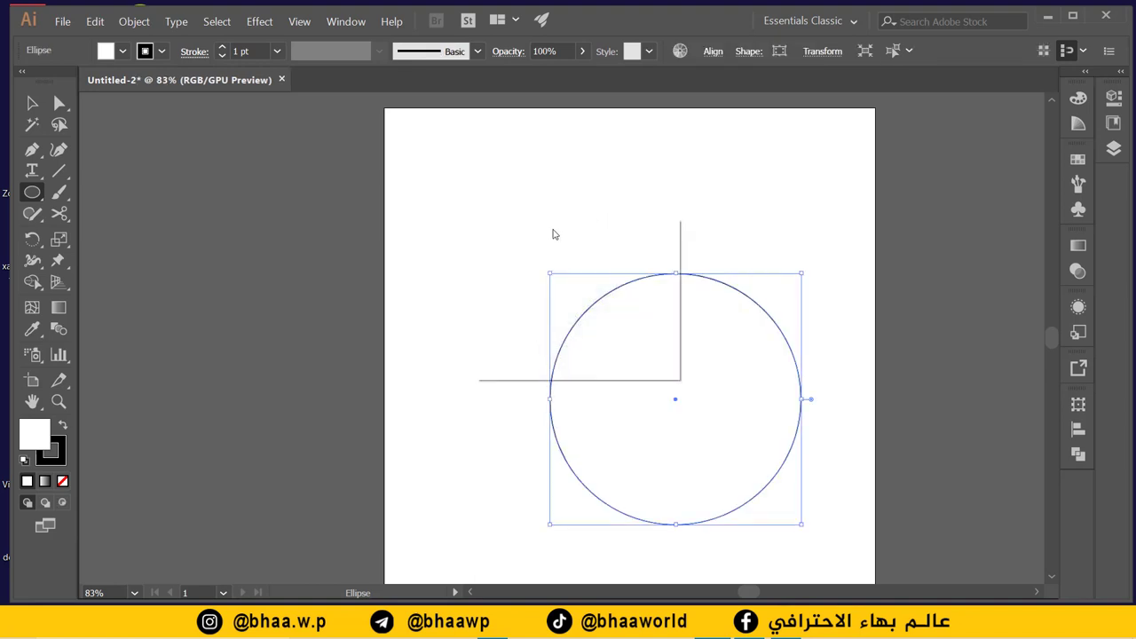
pyautogui.click(549, 237)
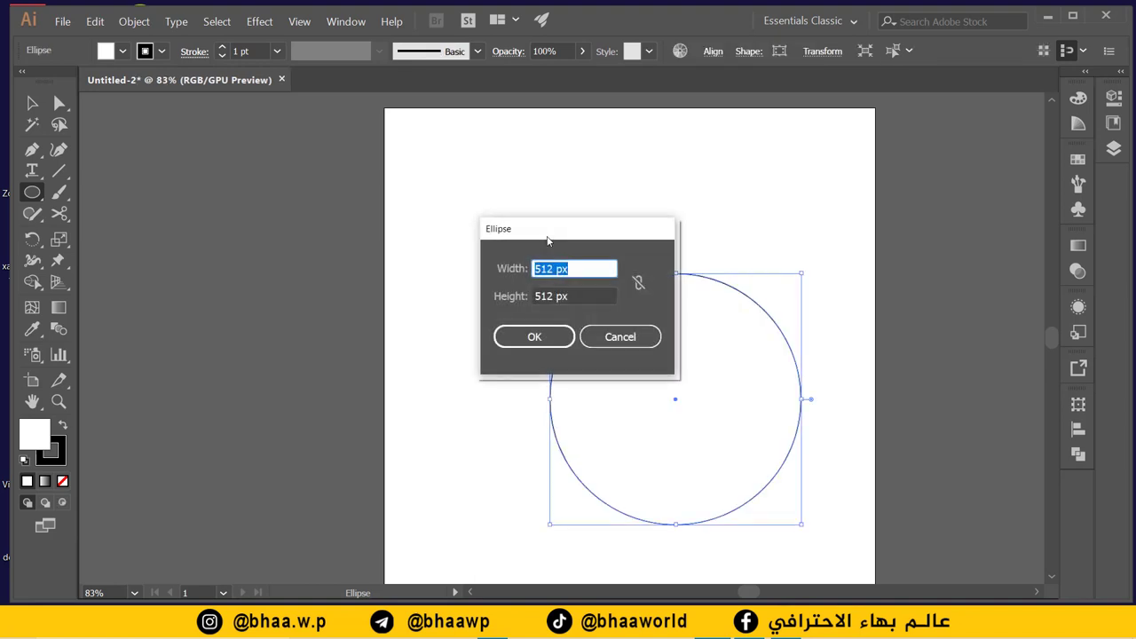
pyautogui.write('233')
pyautogui.press('Tab')
pyautogui.write('23')
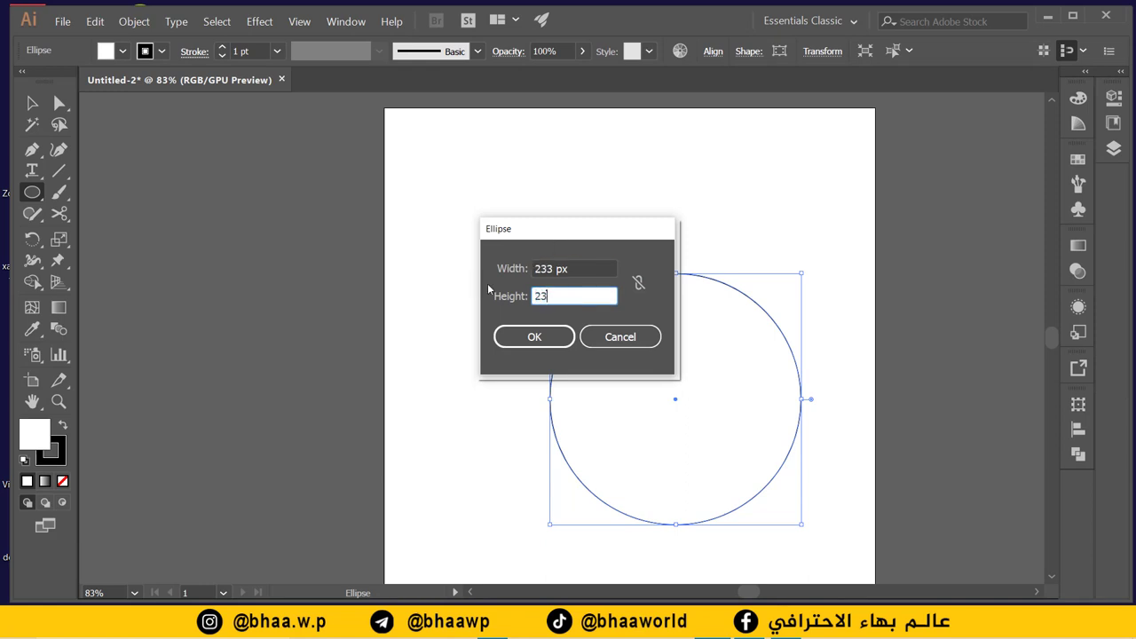
pyautogui.write('3')
pyautogui.press('Return')
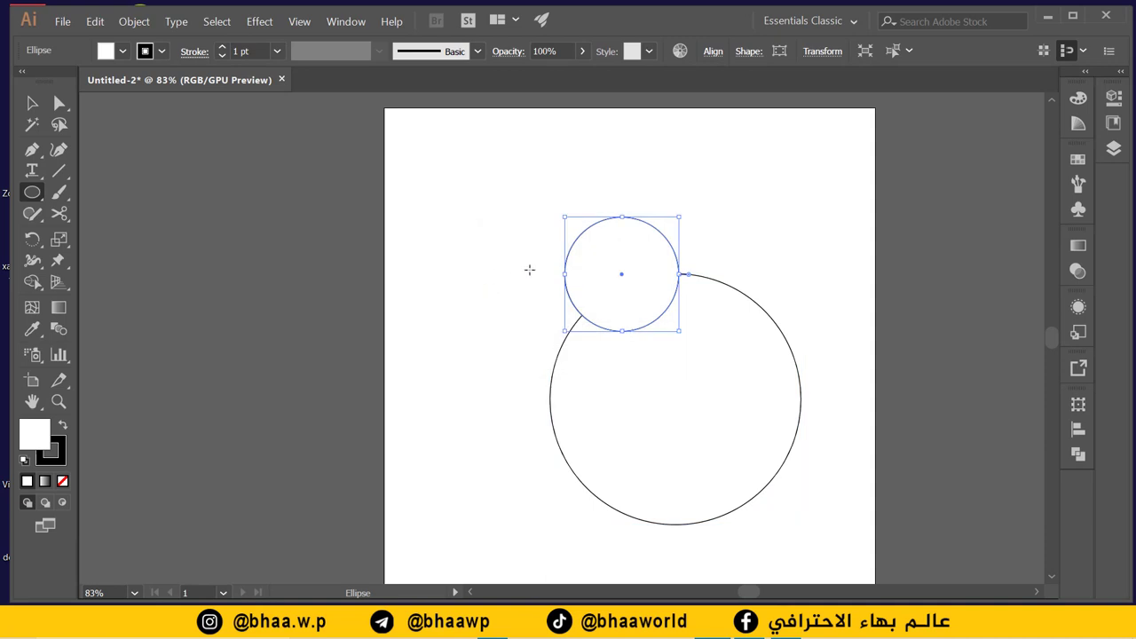
# - Add a third circle 185 px wide and 185 px high on the artboard
pyautogui.rightClick(517, 196)
pyautogui.click(479, 231)
pyautogui.click(479, 231)
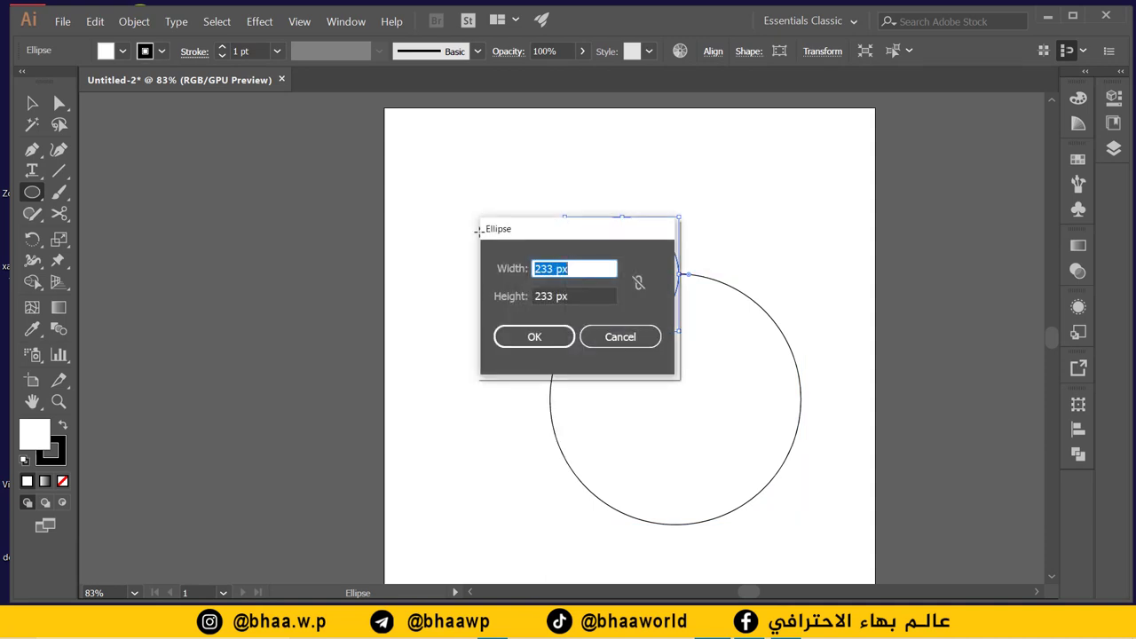
pyautogui.write('185')
pyautogui.press('Tab')
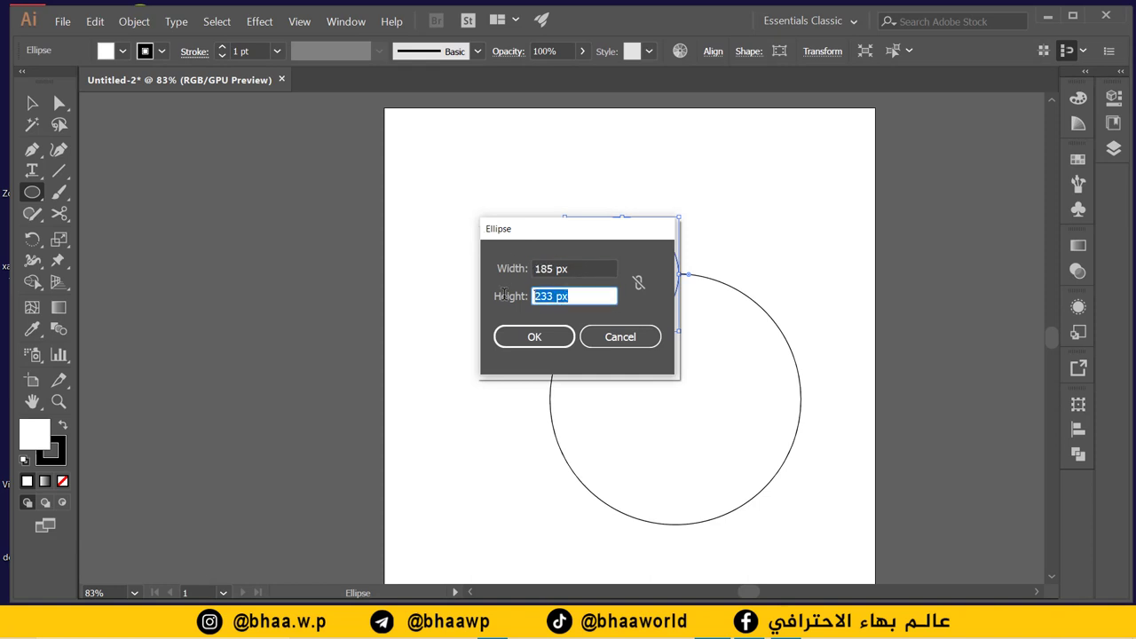
pyautogui.write('185')
pyautogui.click(535, 336)
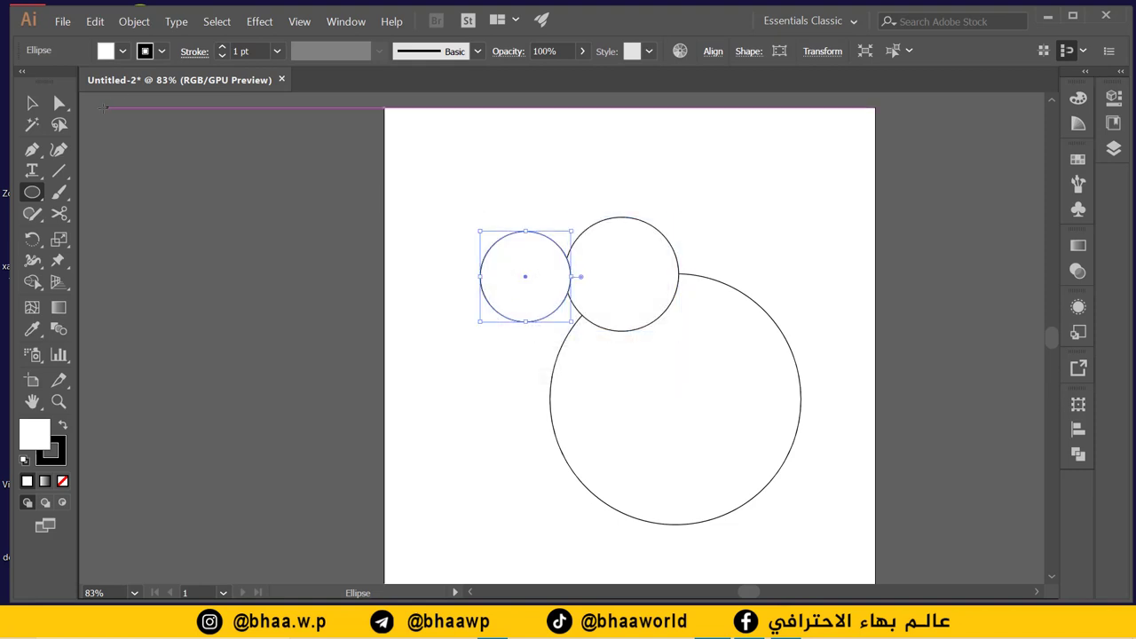
# - Move the 185 px and 233 px circles into the middle of the large circle, roughly concentric with it
pyautogui.click(32, 103)
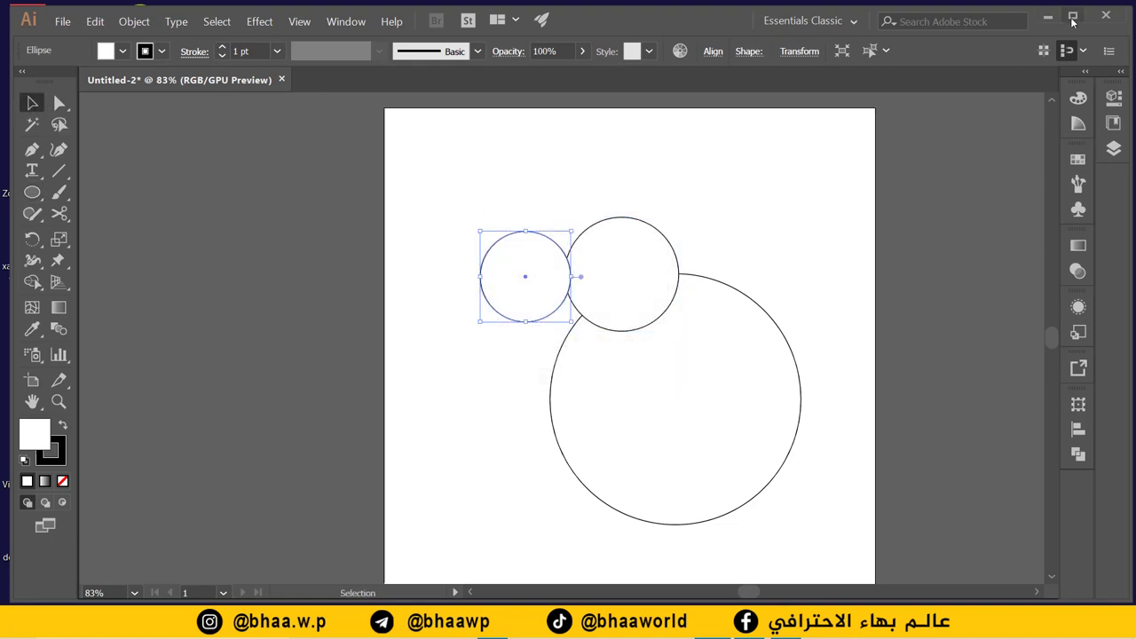
pyautogui.moveTo(539, 238); pyautogui.dragTo(689, 360)
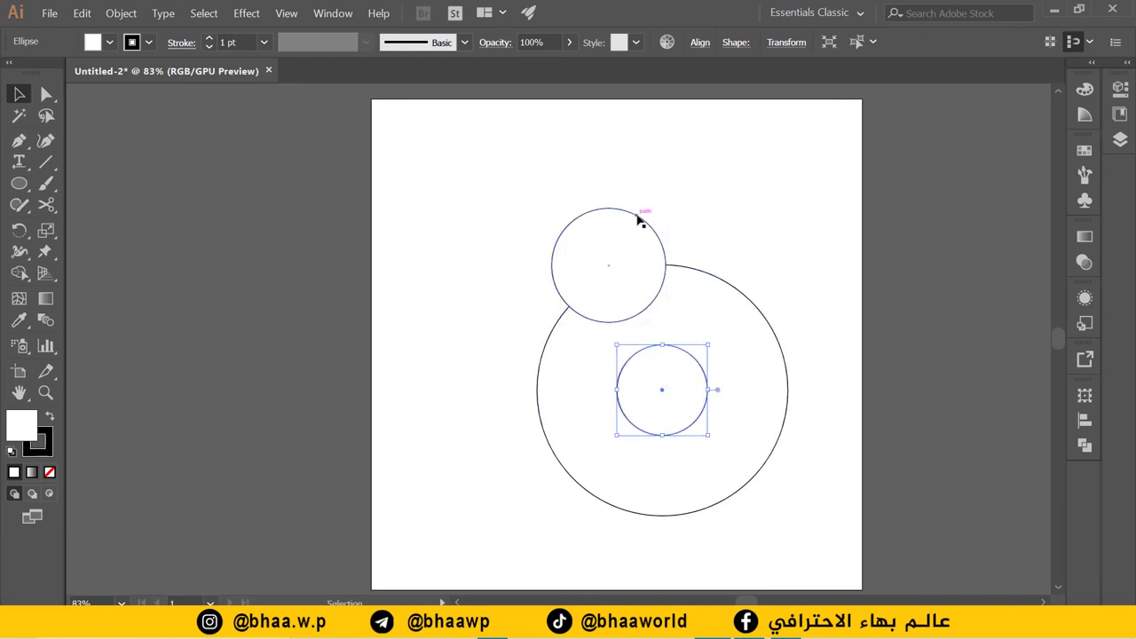
pyautogui.moveTo(634, 221); pyautogui.dragTo(680, 343)
pyautogui.click(760, 254)
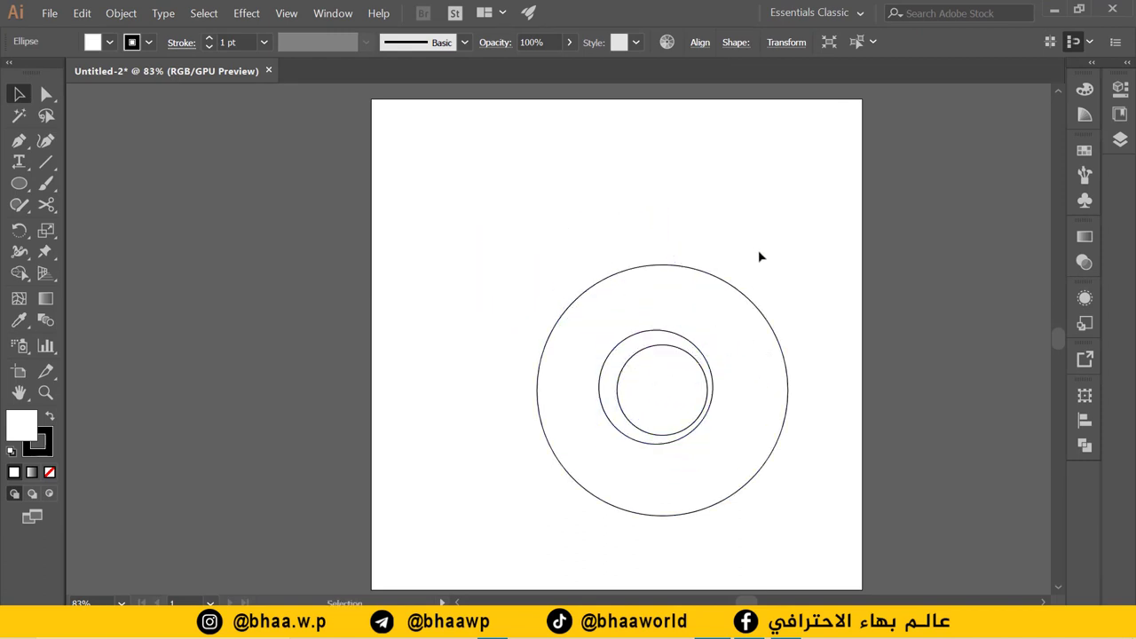
# - Select all three circles and align them to each other by their horizontal and vertical centres
pyautogui.moveTo(837, 218); pyautogui.dragTo(449, 442)
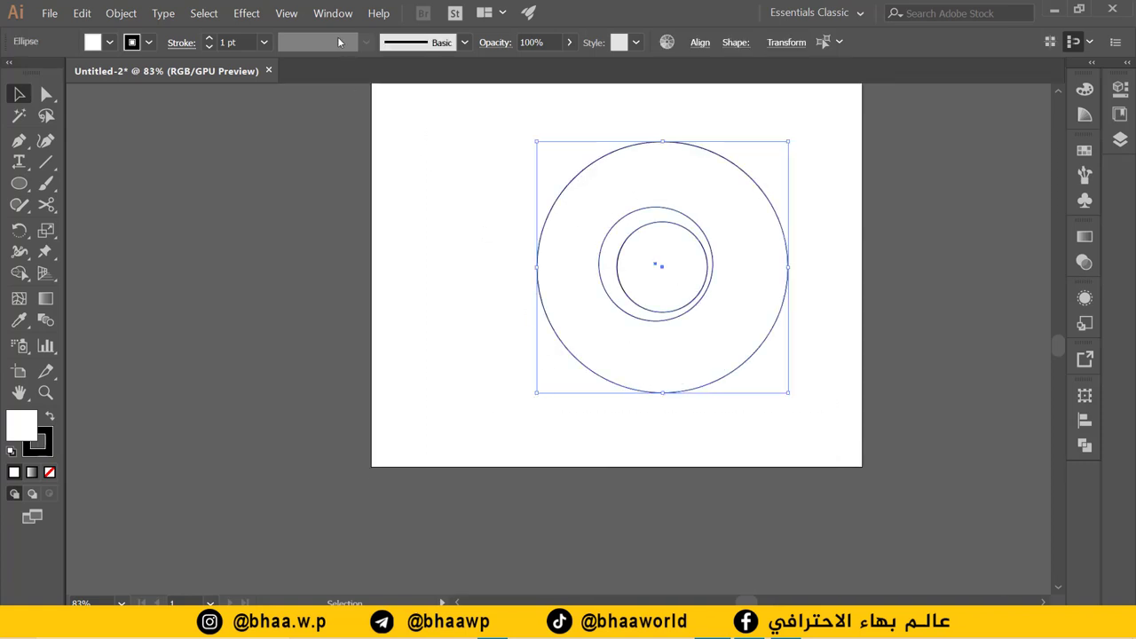
pyautogui.click(293, 14)
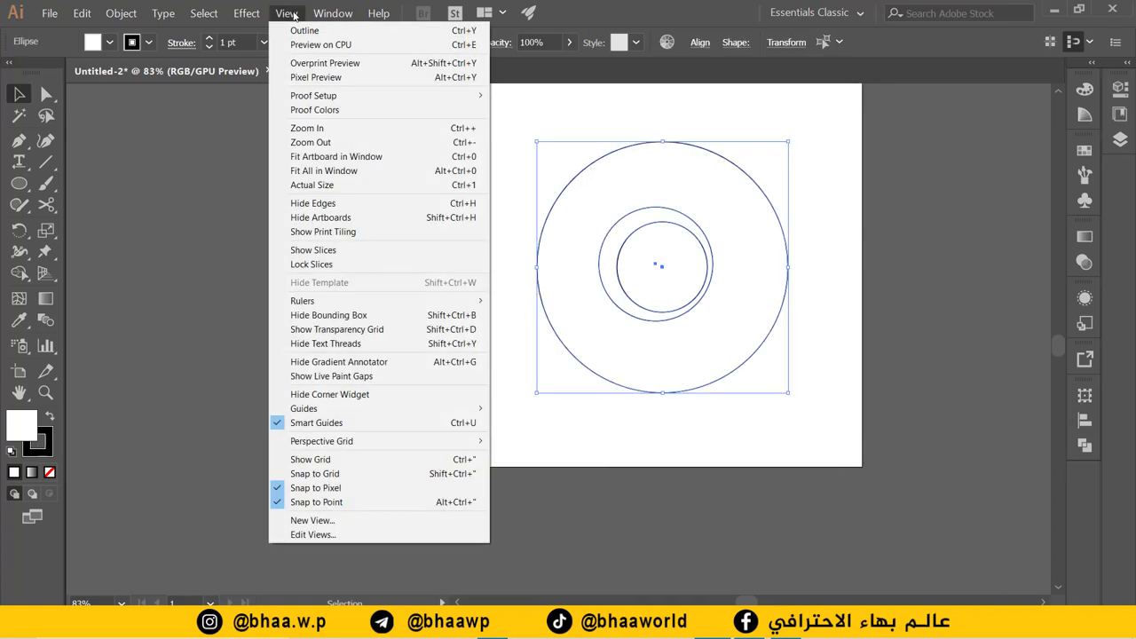
pyautogui.moveTo(327, 14)
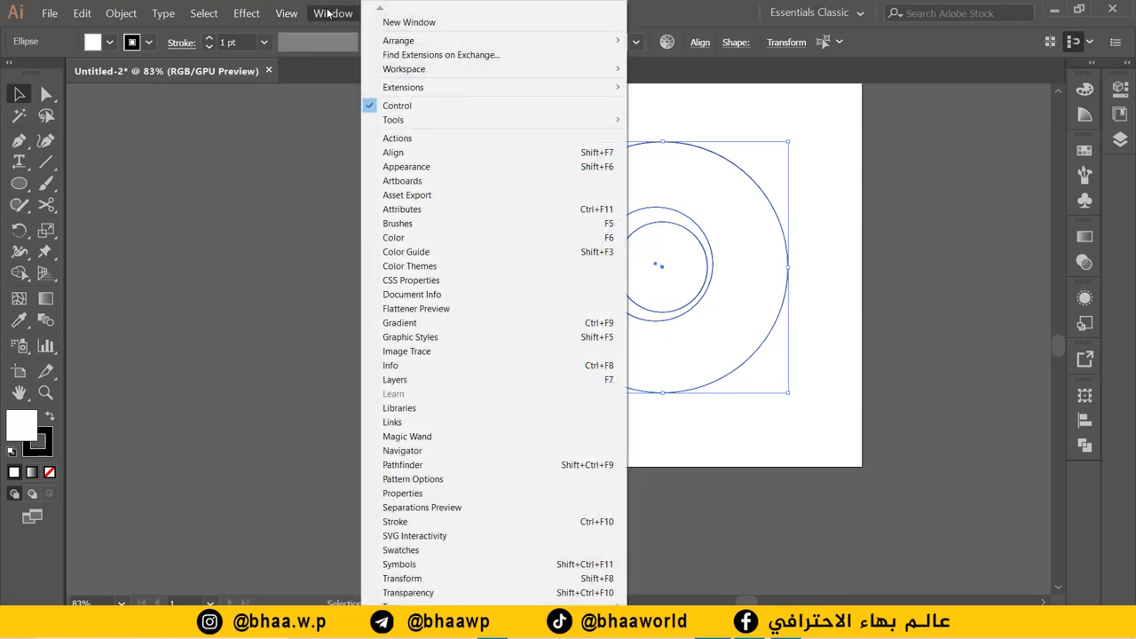
pyautogui.click(403, 152)
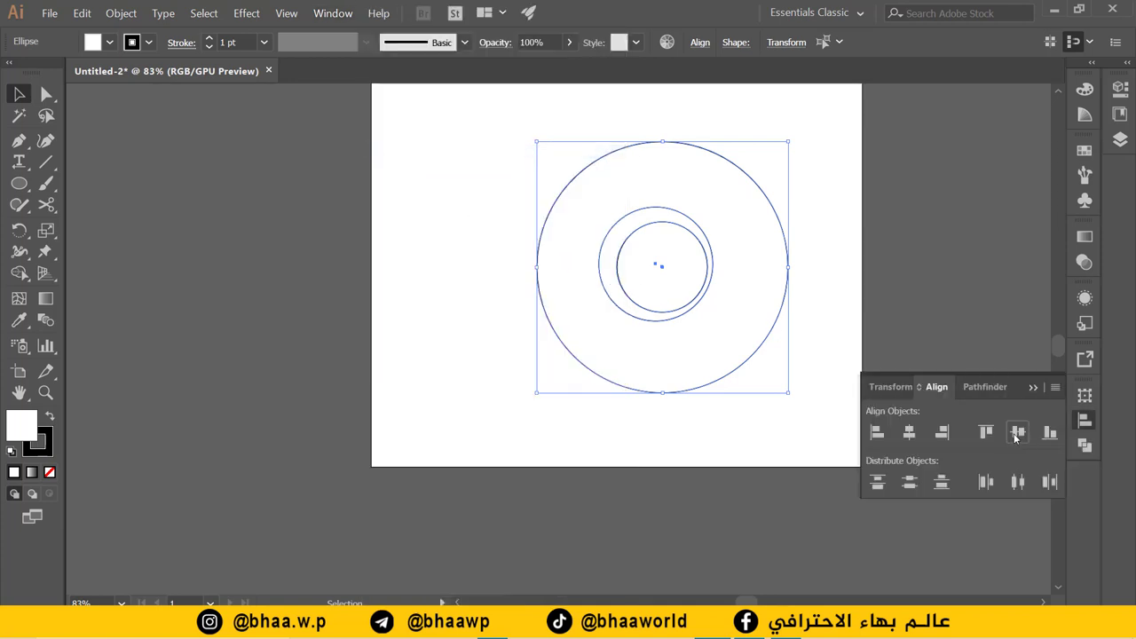
pyautogui.click(905, 434)
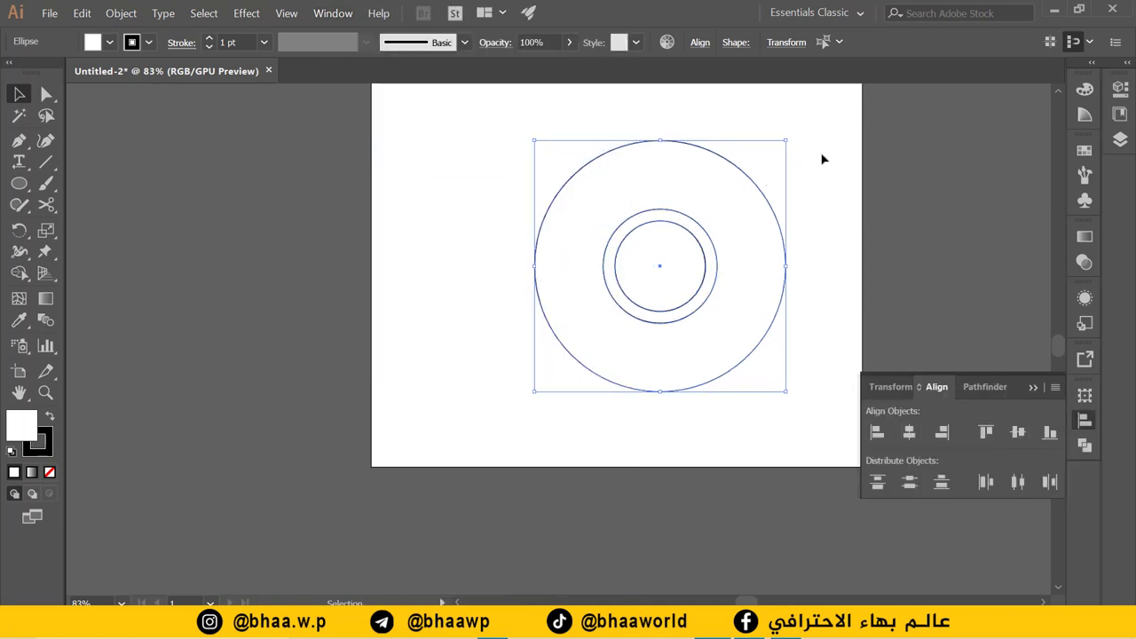
# - Move the three concentric circles together to about the middle of the artboard and put away the Align options
pyautogui.click(843, 146)
pyautogui.moveTo(844, 120); pyautogui.dragTo(473, 430)
pyautogui.moveTo(621, 156); pyautogui.dragTo(561, 140)
pyautogui.click(788, 194)
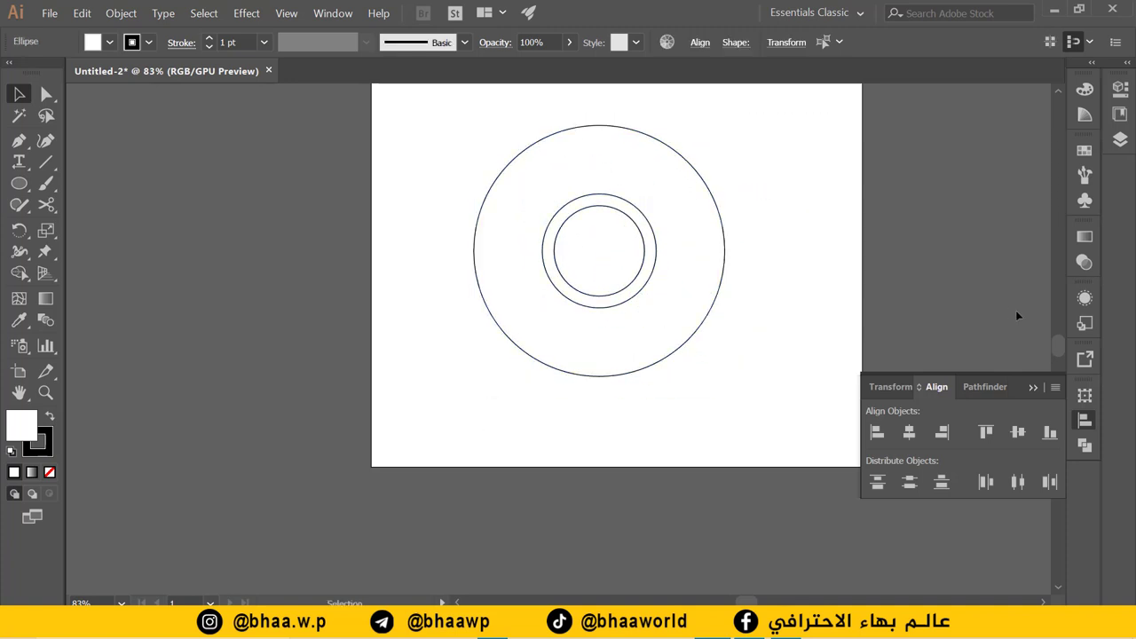
pyautogui.click(1033, 387)
pyautogui.scroll(1, 687, 320)
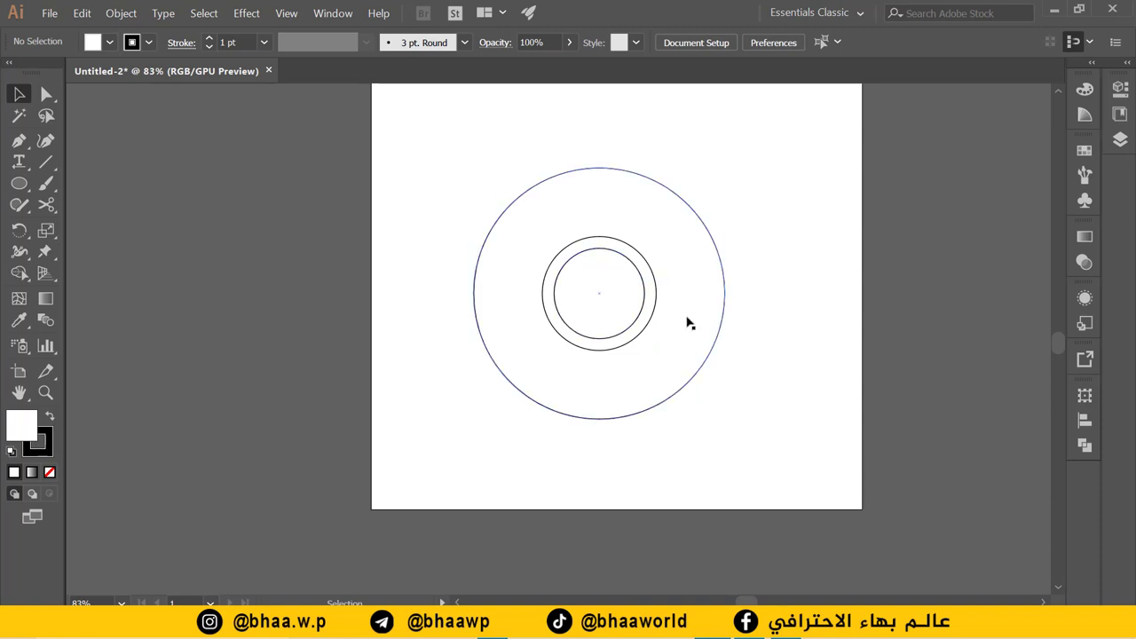
# - Draw a horizontal line touching the top of the 233 px circle and extending past both sides of the large circle, with Smart Guides on
pyautogui.click(54, 162)
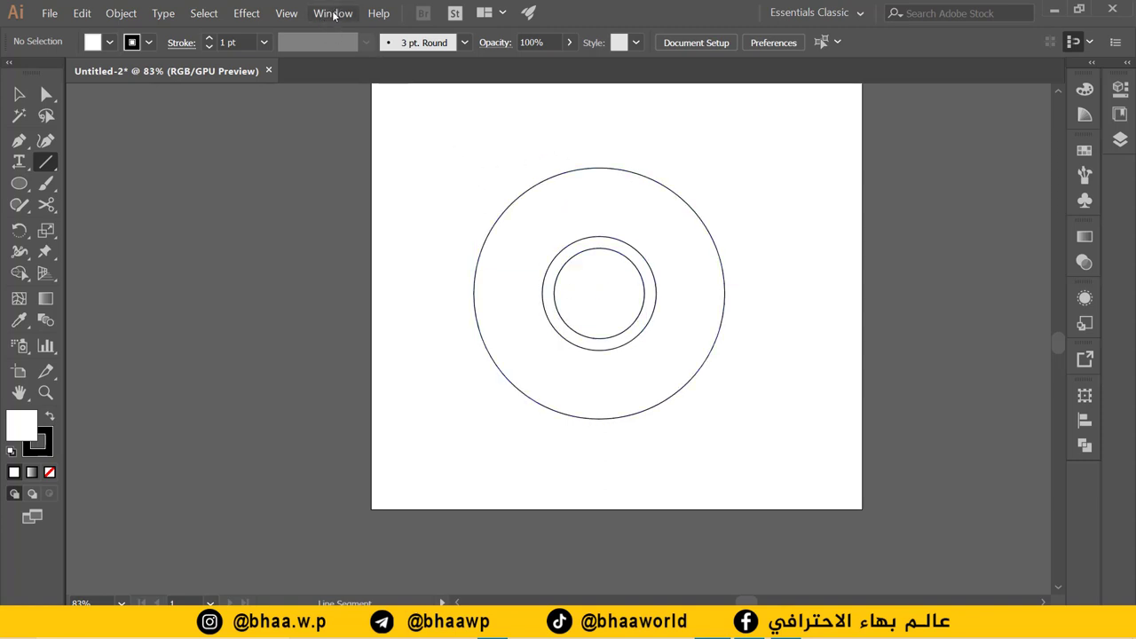
pyautogui.click(287, 14)
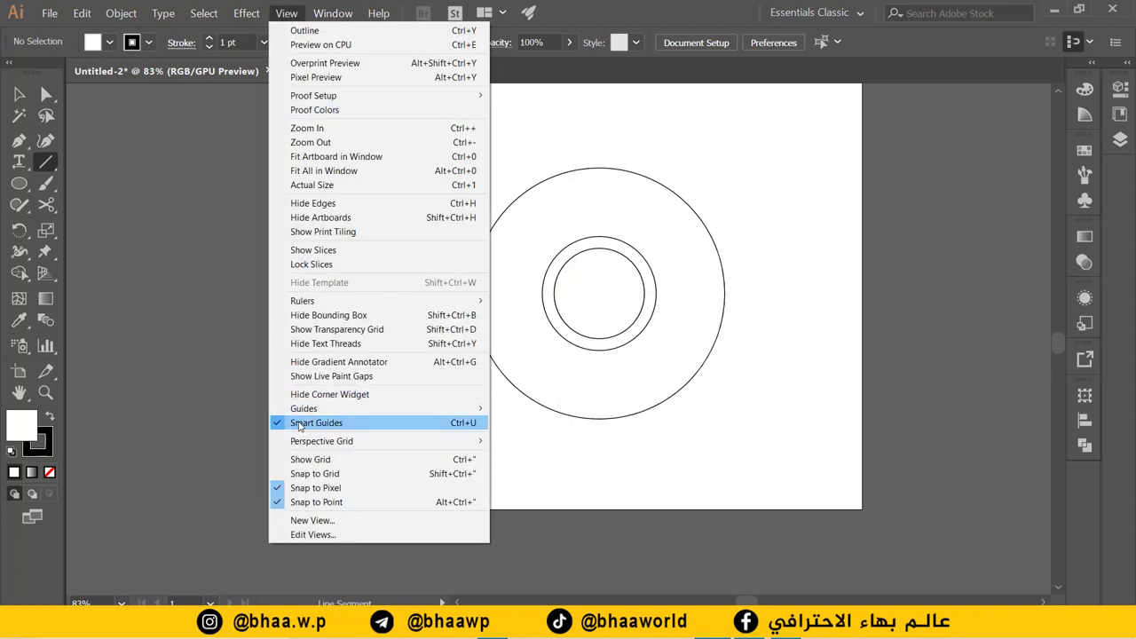
pyautogui.click(683, 7)
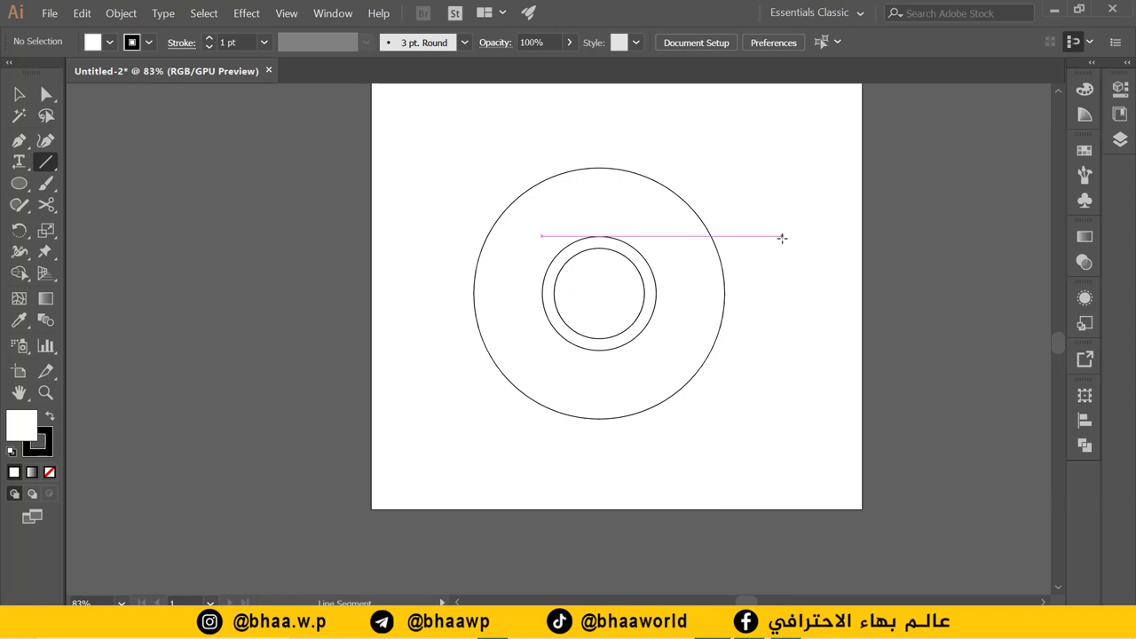
pyautogui.moveTo(781, 236); pyautogui.dragTo(397, 236)
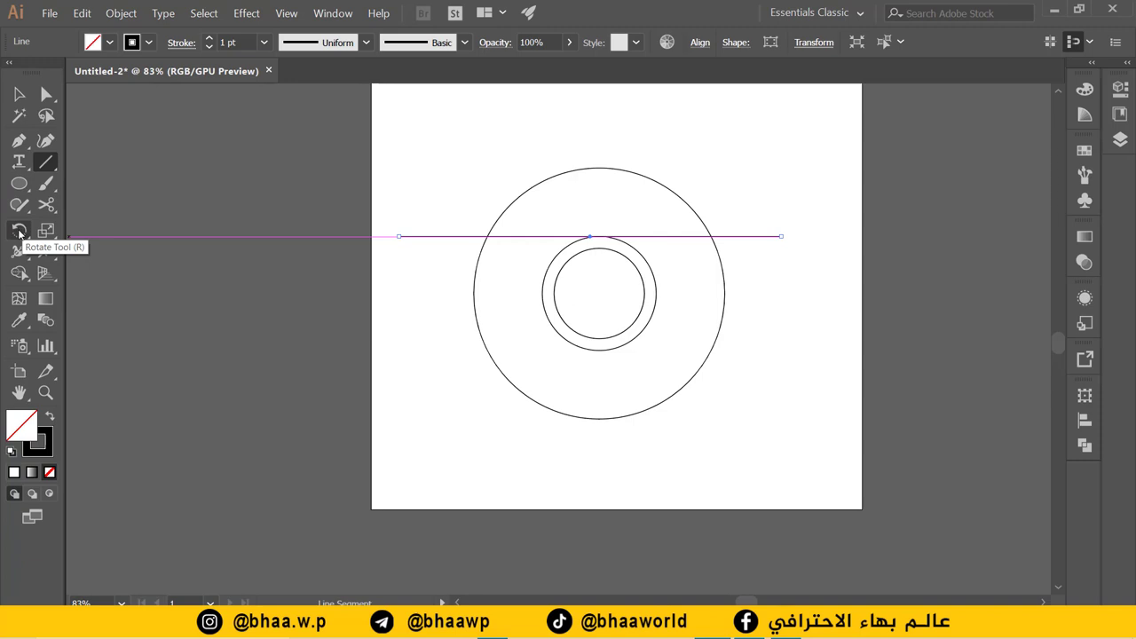
# - Make a copy of the horizontal line rotated 120° about the common centre of the circles
pyautogui.click(19, 232)
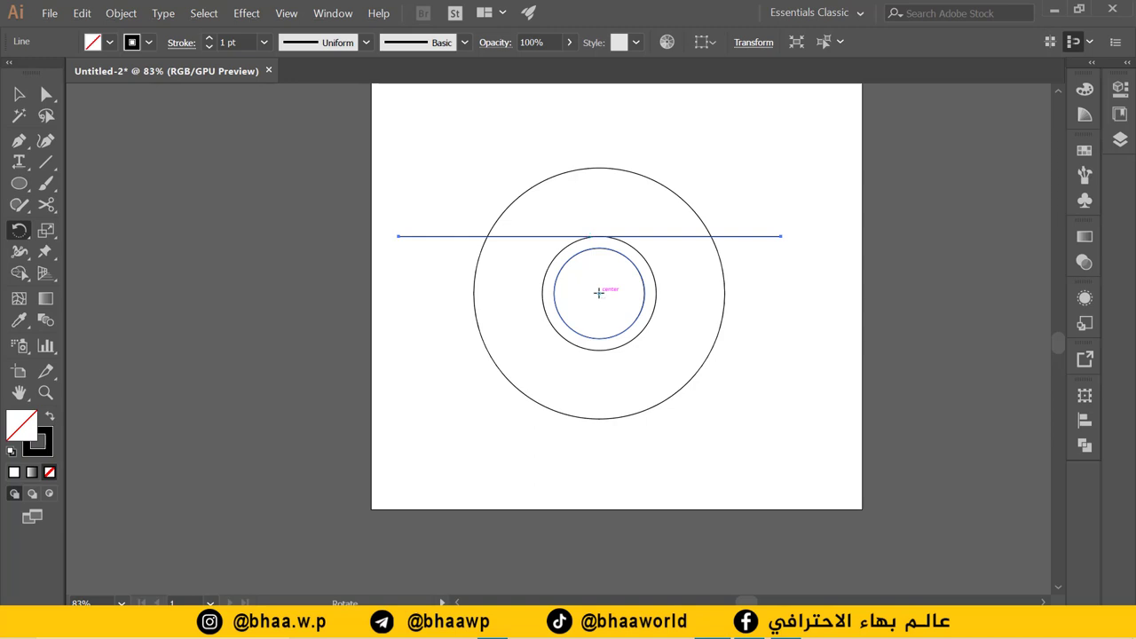
pyautogui.keyDown('alt'); pyautogui.click(598, 292); pyautogui.keyUp('alt')
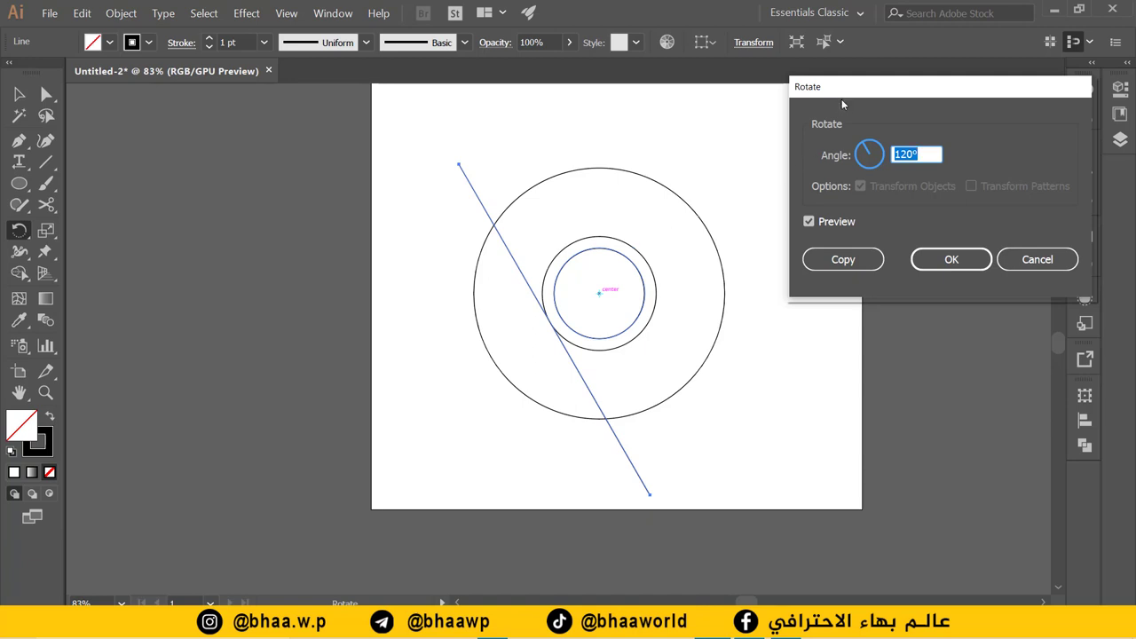
pyautogui.moveTo(845, 92); pyautogui.dragTo(708, 97)
pyautogui.write('120')
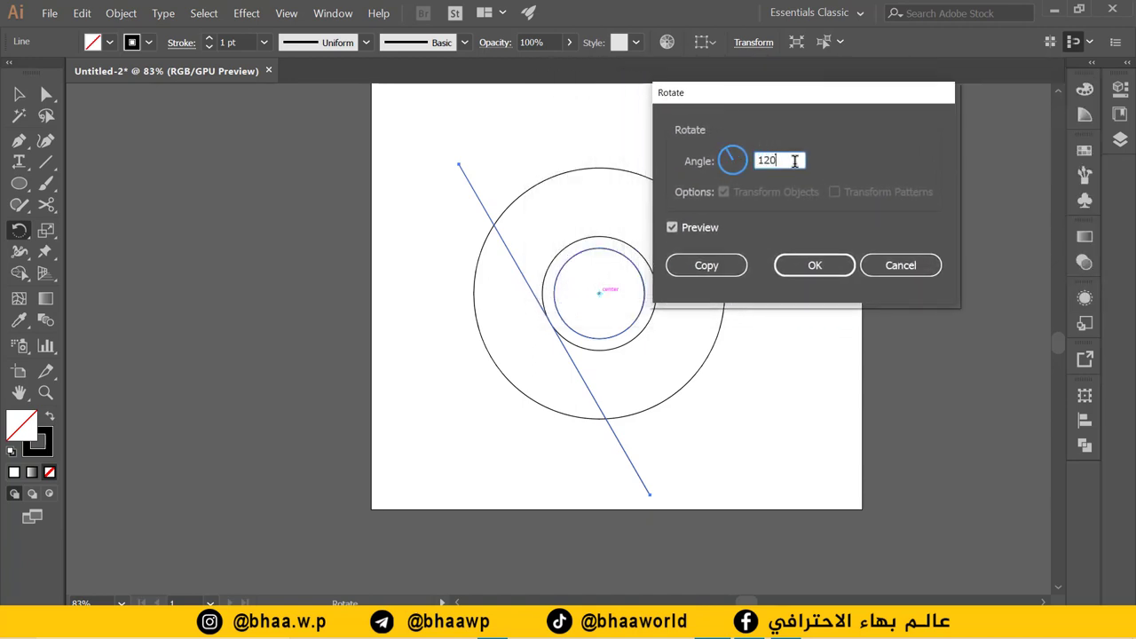
pyautogui.click(707, 267)
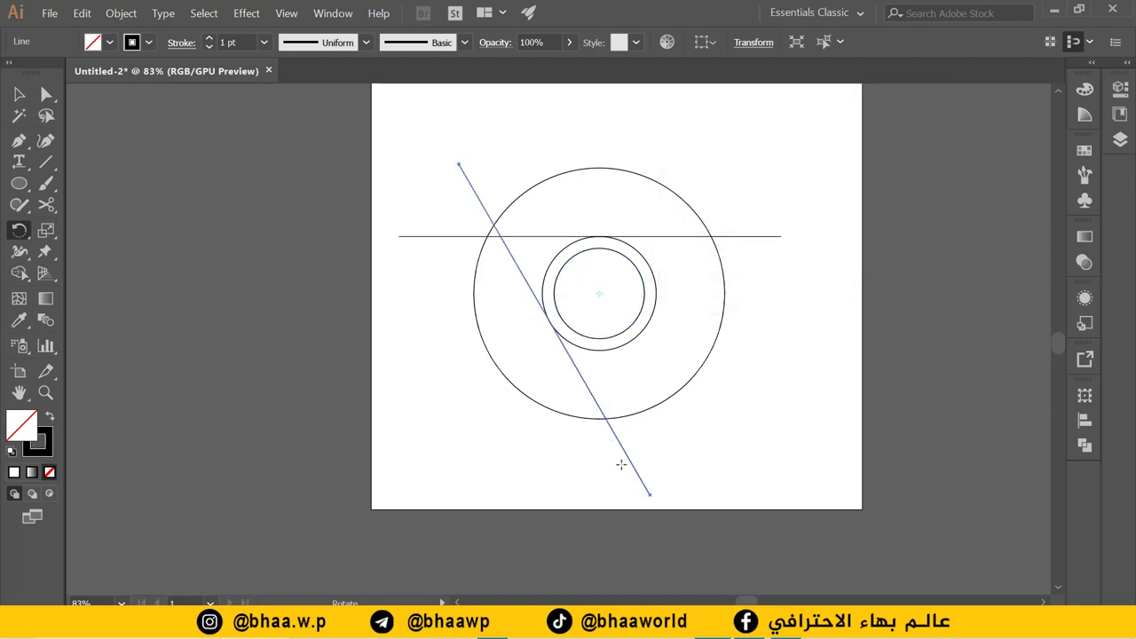
# - Repeat the rotated copy once so three tangent lines form a triangle around the 233 px circle
pyautogui.press('ctrl')
pyautogui.hotkey('ctrl', 'd')
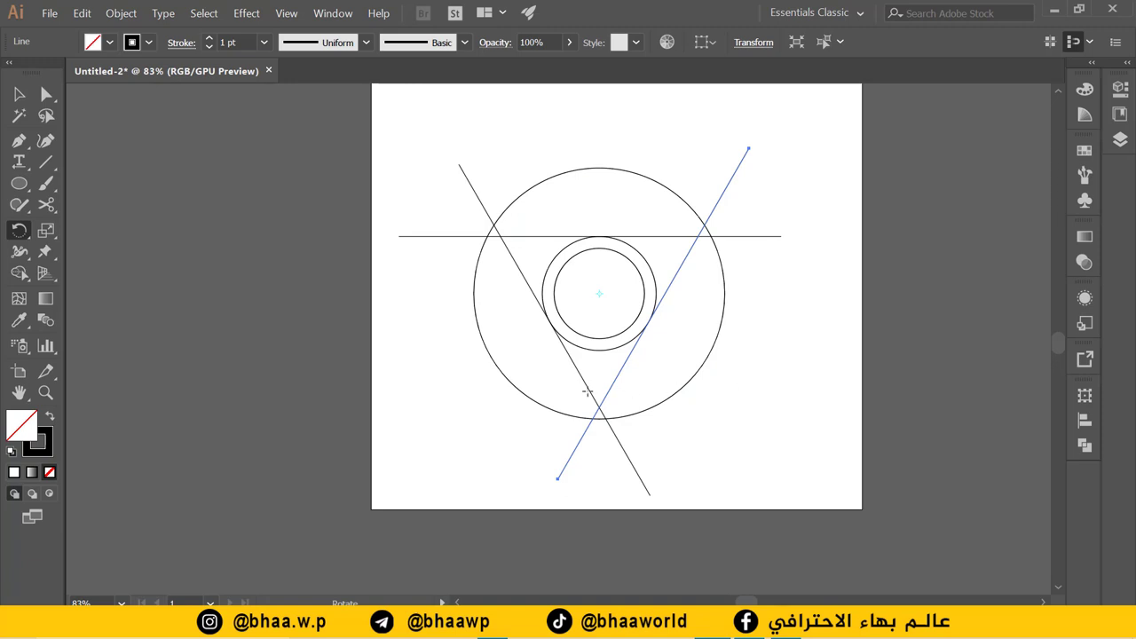
pyautogui.click(18, 94)
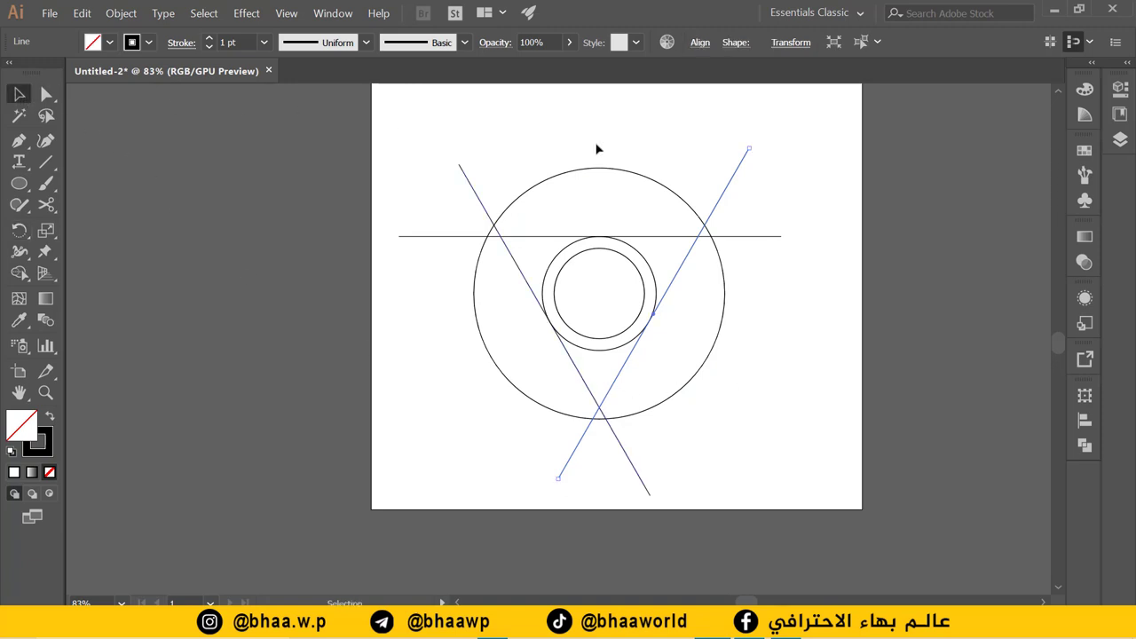
# - Make a copy of the horizontal line rotated 15° about its right-hand intersection with the large circle
pyautogui.click(755, 238)
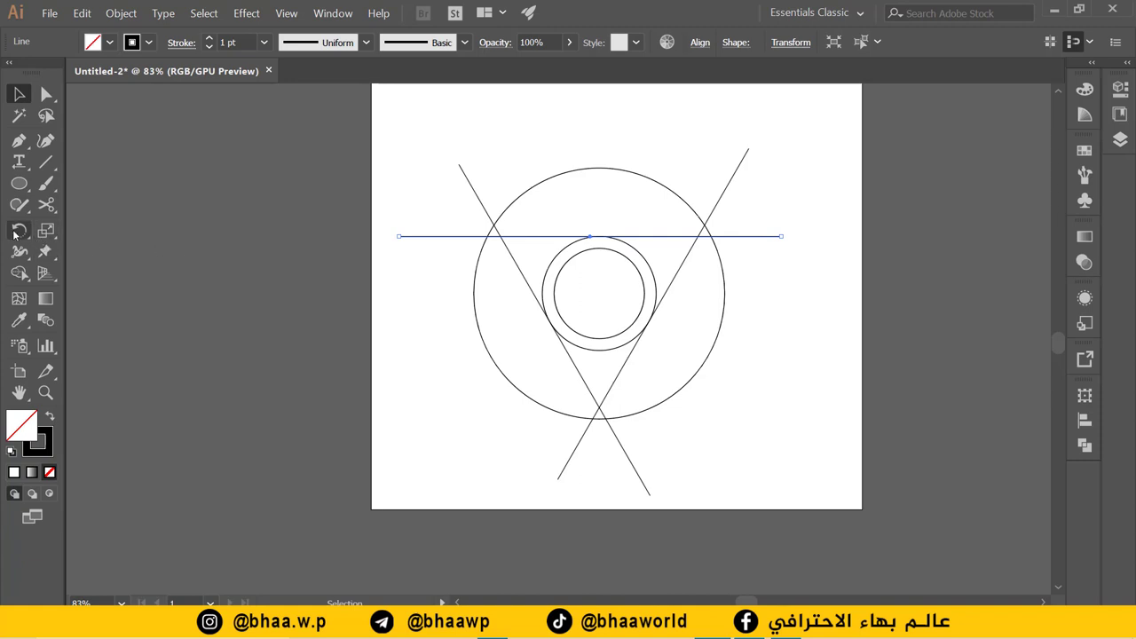
pyautogui.click(13, 234)
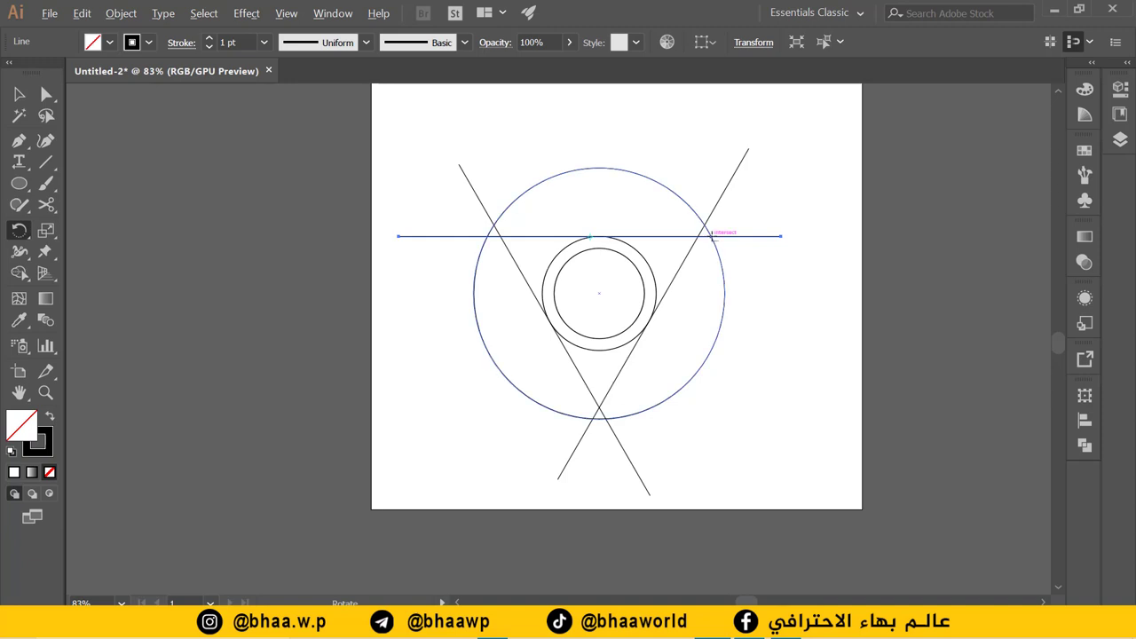
pyautogui.keyDown('alt'); pyautogui.click(713, 237); pyautogui.keyUp('alt')
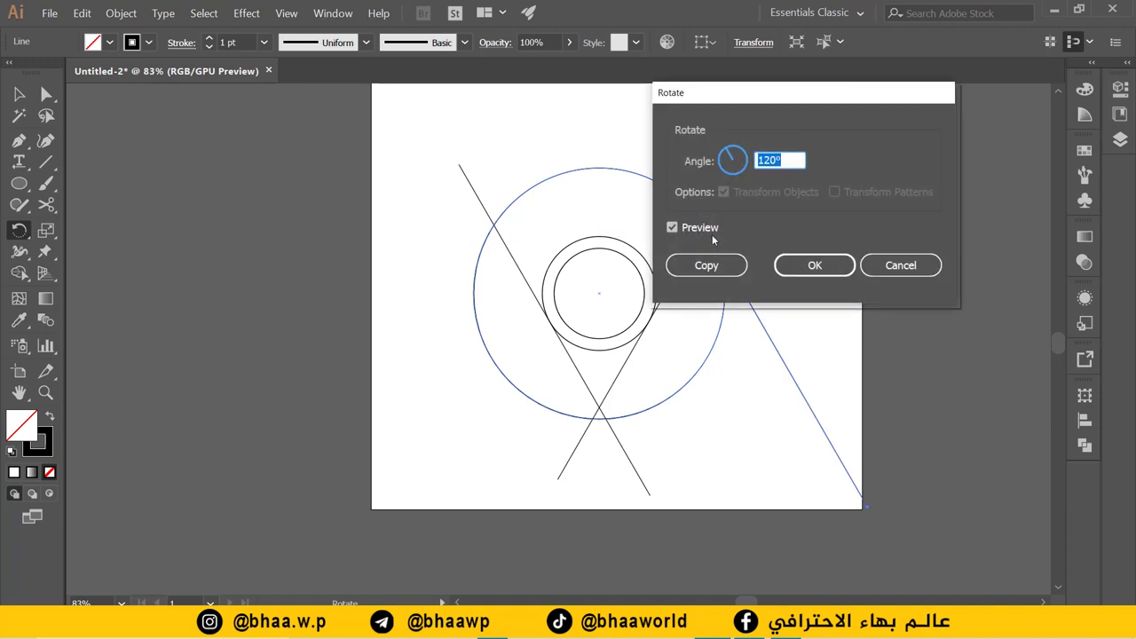
pyautogui.write('15')
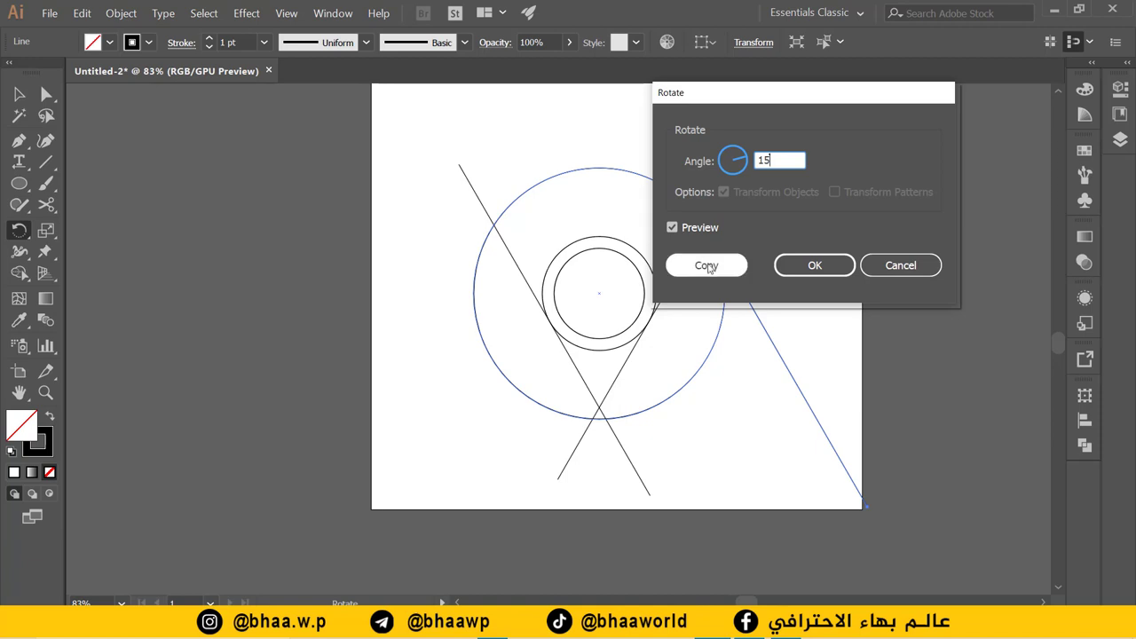
pyautogui.click(708, 265)
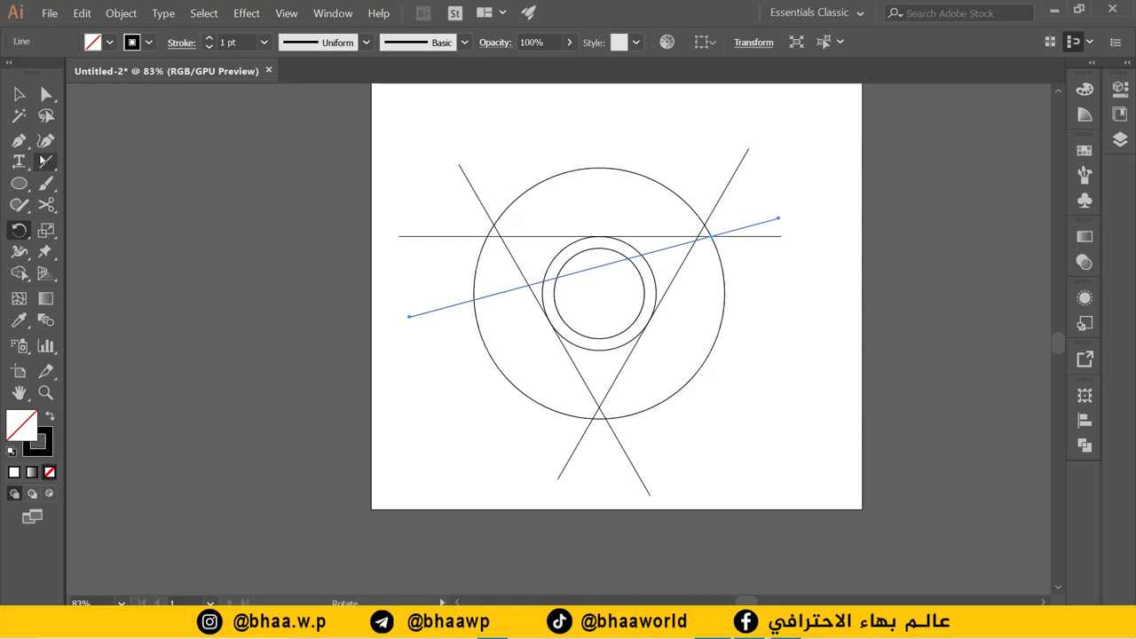
# - Cut the slanted line with the Scissors tool where it meets the large circle and the upper right of the 233 px circle
pyautogui.moveTo(49, 206)
pyautogui.mouseDown()
pyautogui.moveTo(115, 203)
pyautogui.moveTo(49, 206)
pyautogui.moveTo(123, 229)
pyautogui.mouseUp()
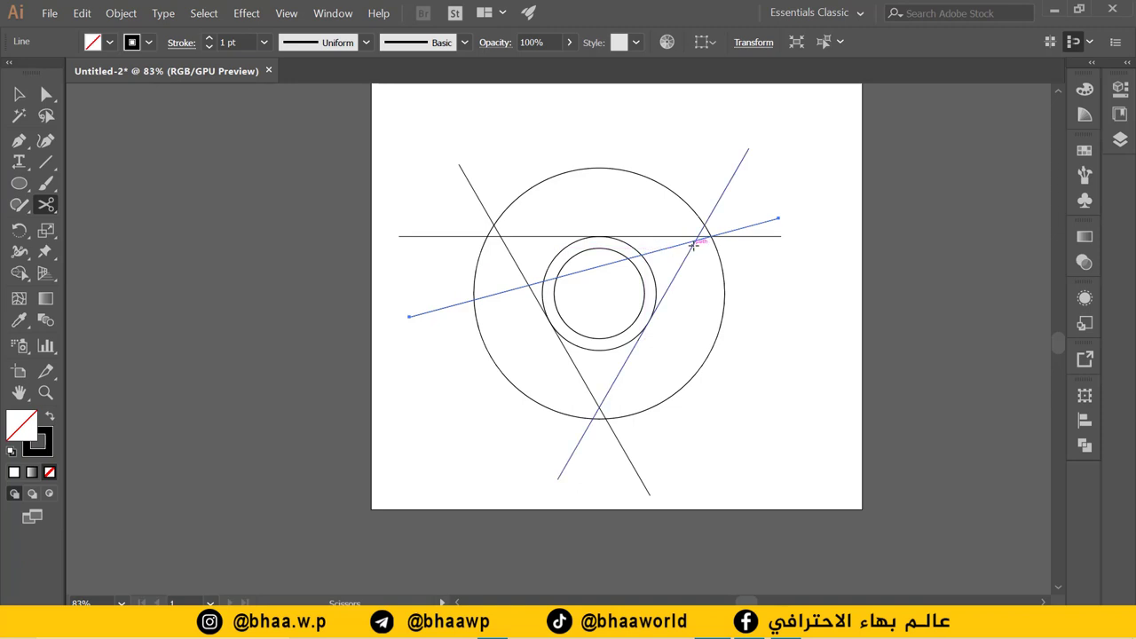
pyautogui.scroll(4, 715, 241)
pyautogui.scroll(-2, 715, 247)
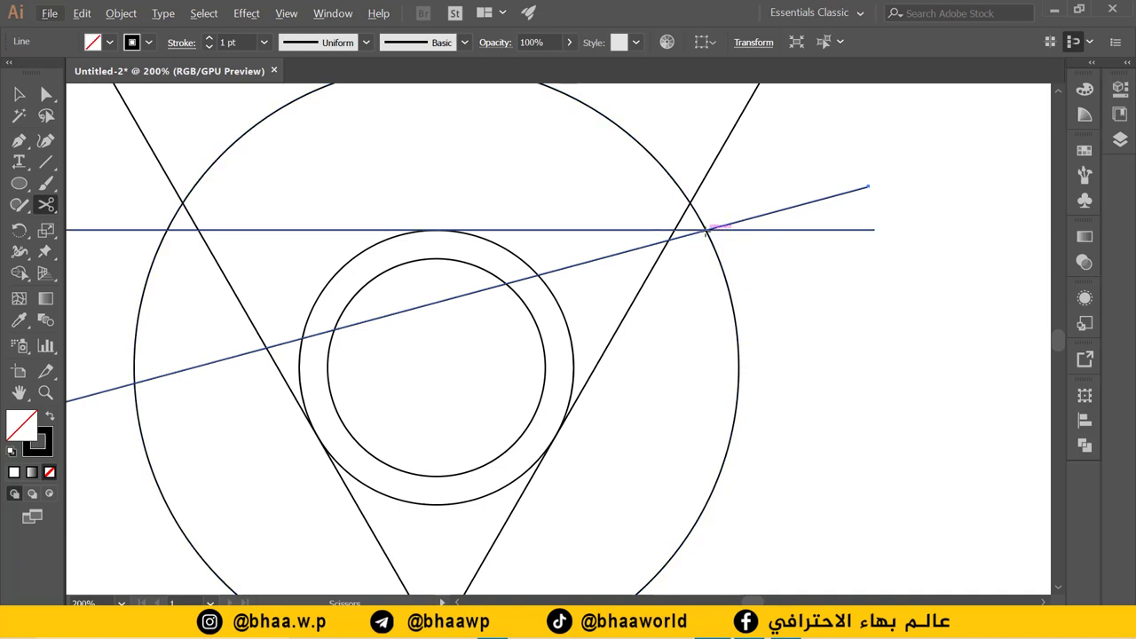
pyautogui.click(706, 231)
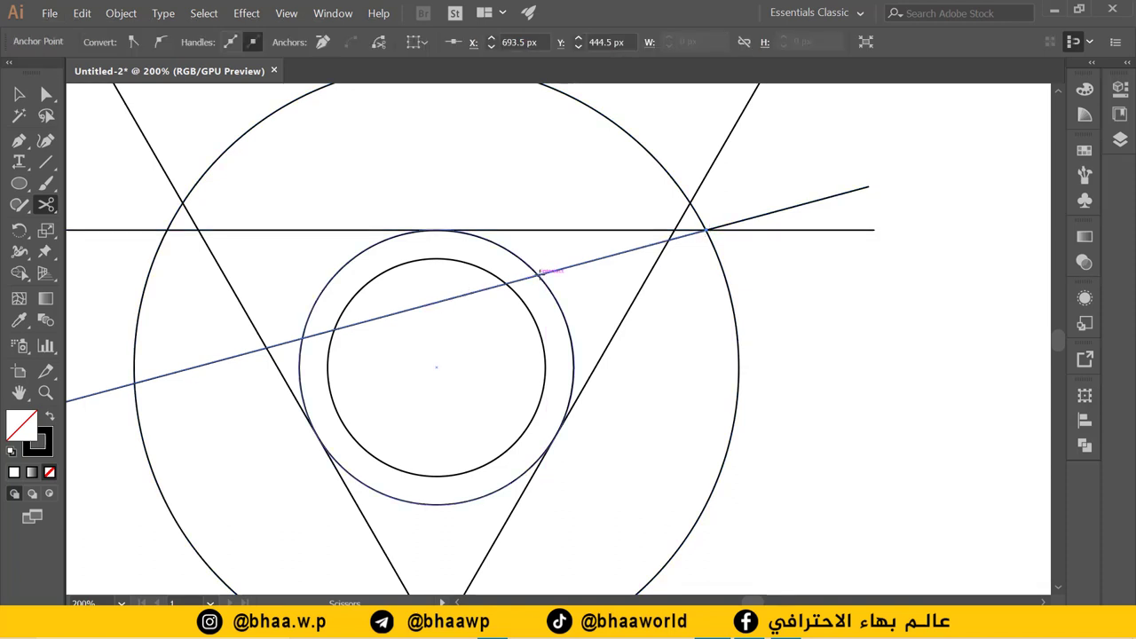
pyautogui.click(539, 274)
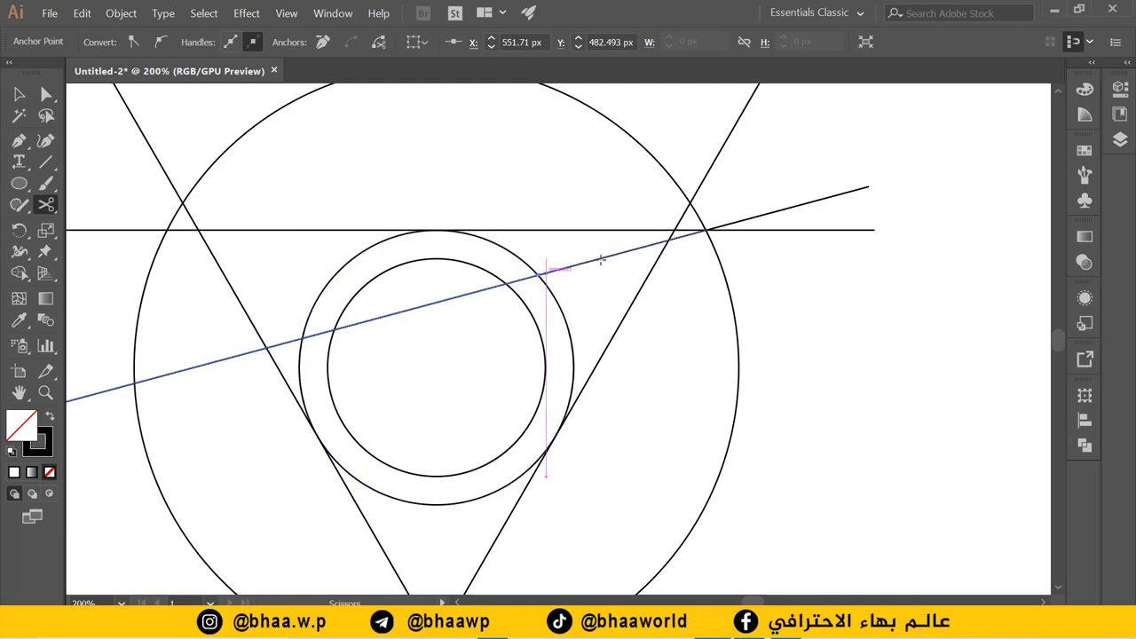
# - Delete the two outer pieces of the slanted line, keeping only the segment between the 233 px circle and the large circle
pyautogui.click(18, 93)
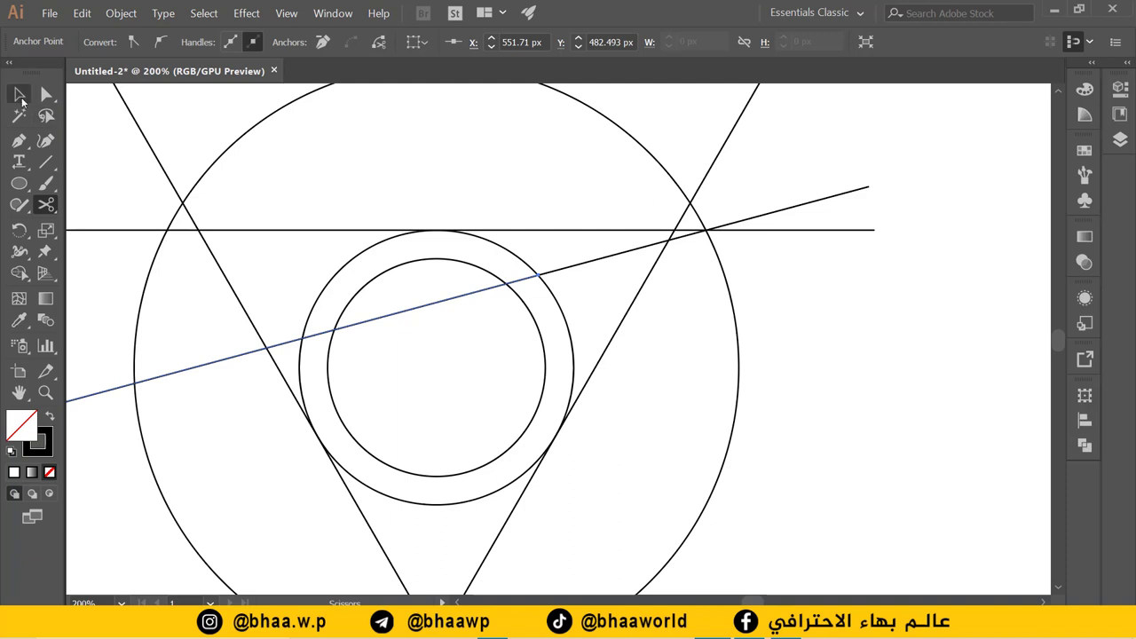
pyautogui.click(777, 213)
pyautogui.press('Delete')
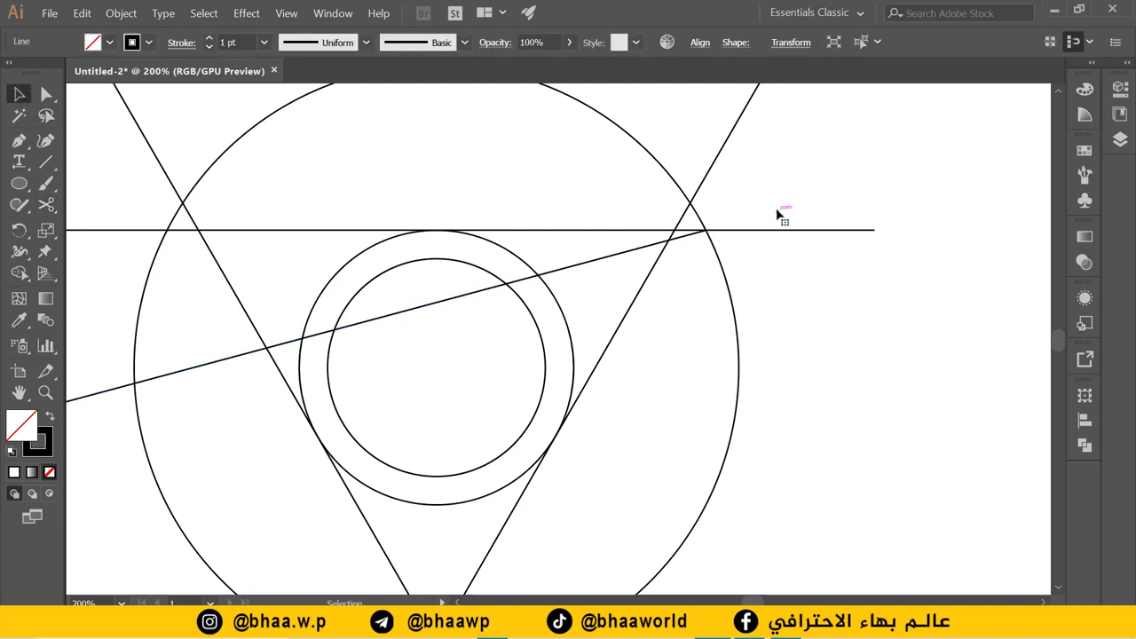
pyautogui.click(414, 313)
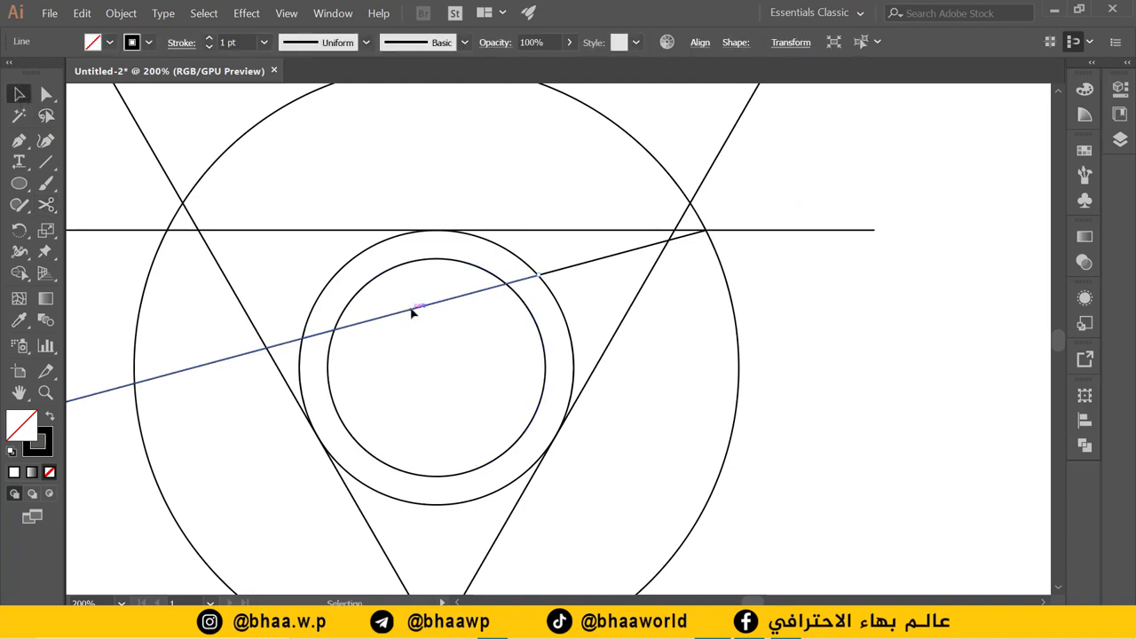
pyautogui.press('Delete')
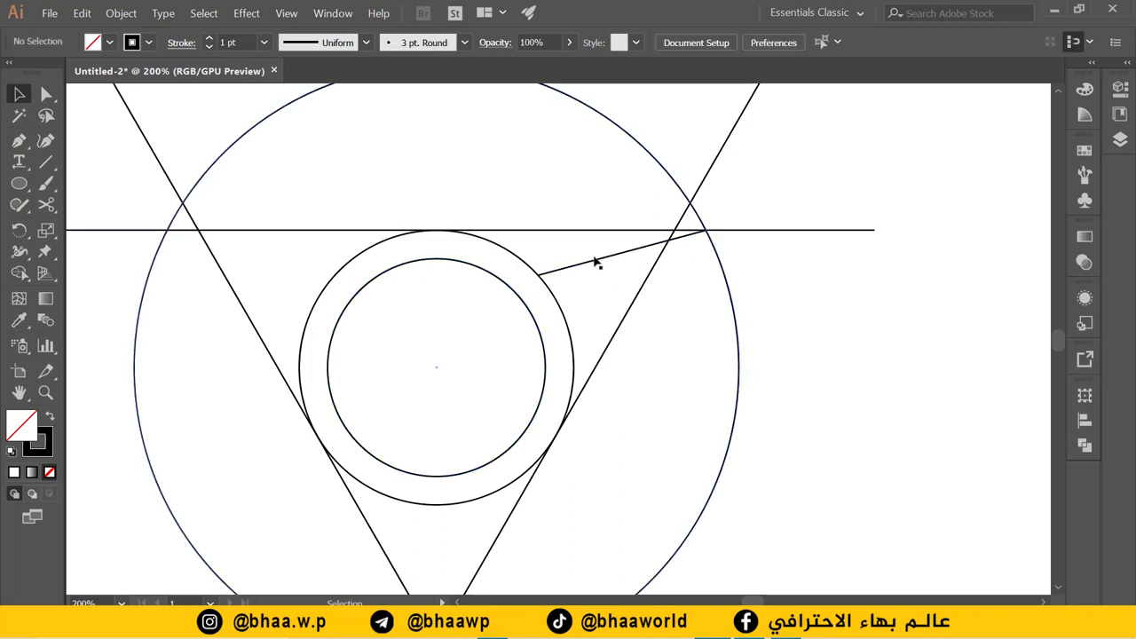
# - Copy the short slanted segment rotated 120° about the circles' common centre and repeat the rotated copy once
pyautogui.scroll(-2, 629, 248)
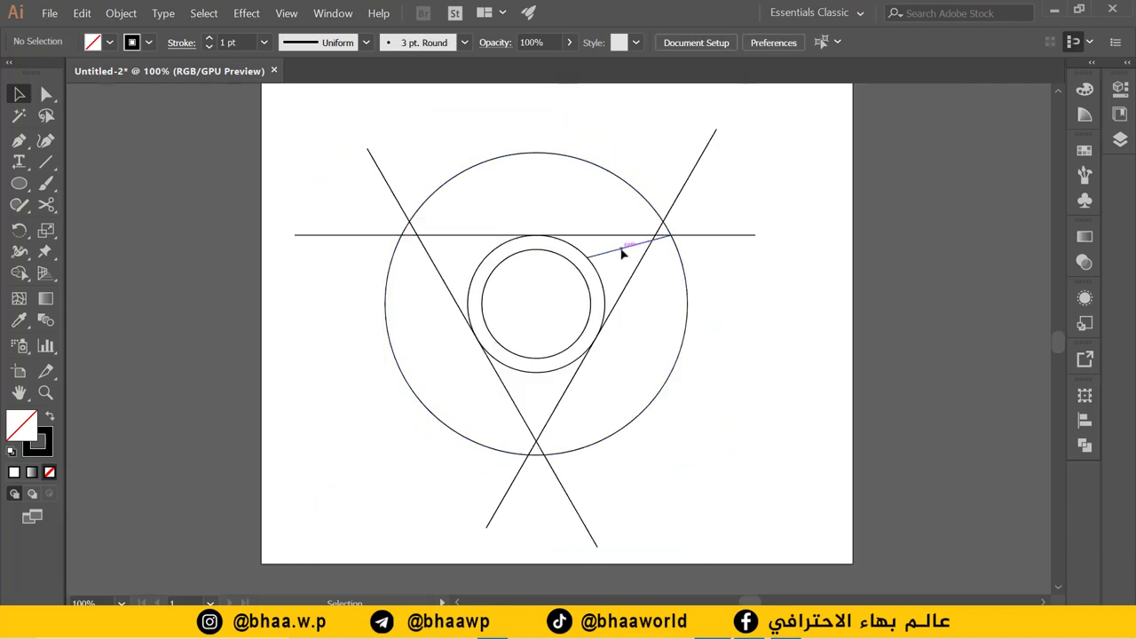
pyautogui.click(621, 254)
pyautogui.click(12, 232)
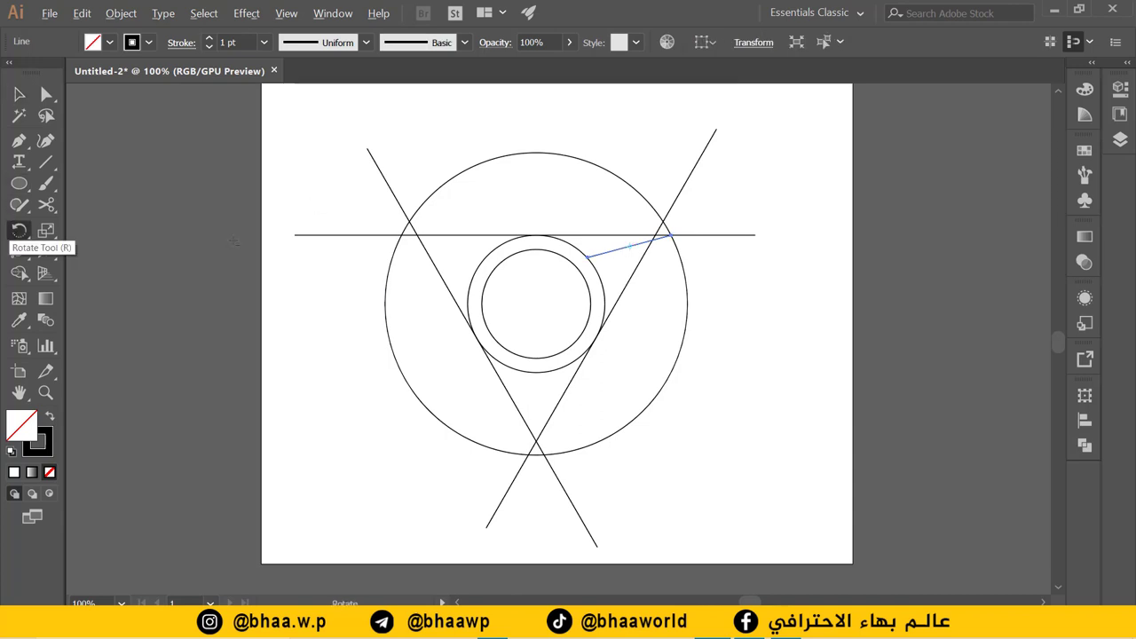
pyautogui.keyDown('alt'); pyautogui.click(538, 303); pyautogui.keyUp('alt')
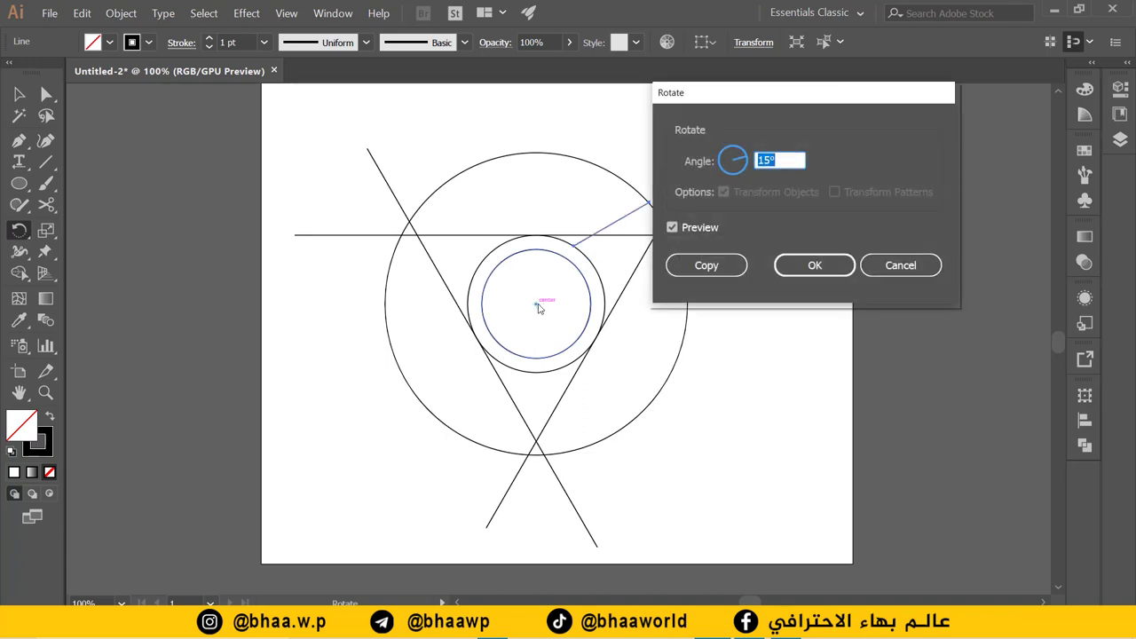
pyautogui.write('120')
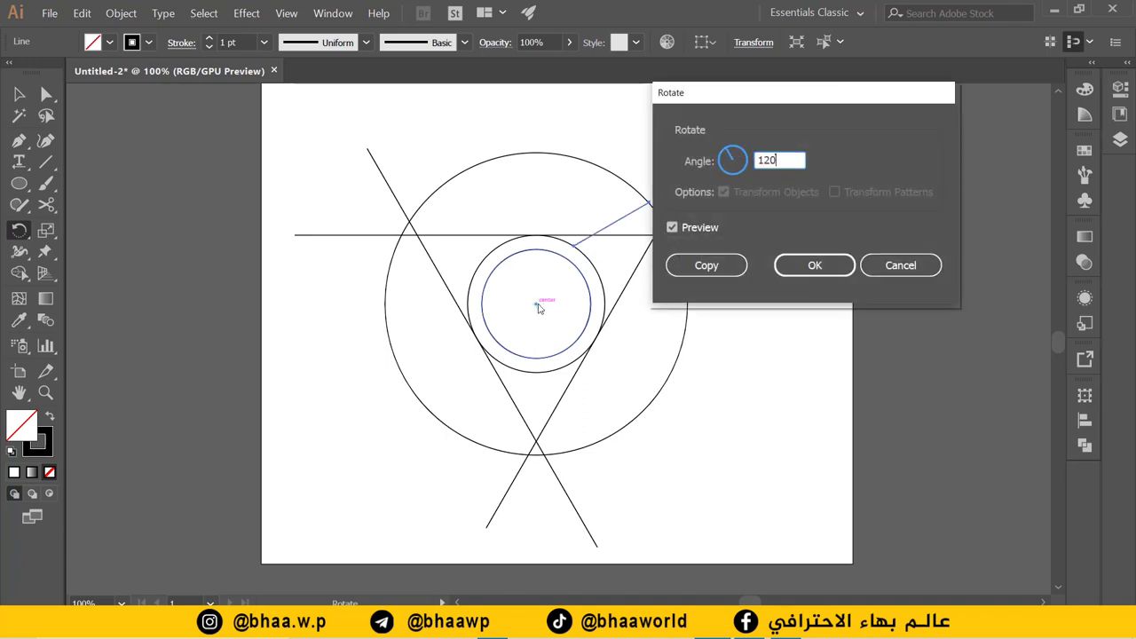
pyautogui.click(724, 269)
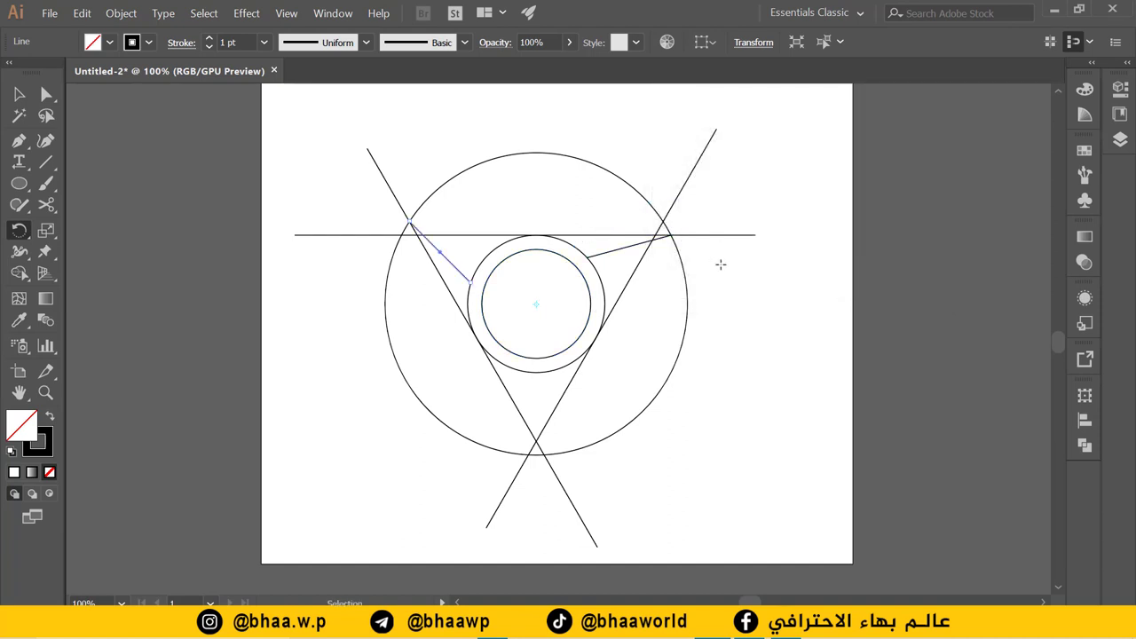
pyautogui.hotkey('ctrl', 'd')
pyautogui.click(19, 94)
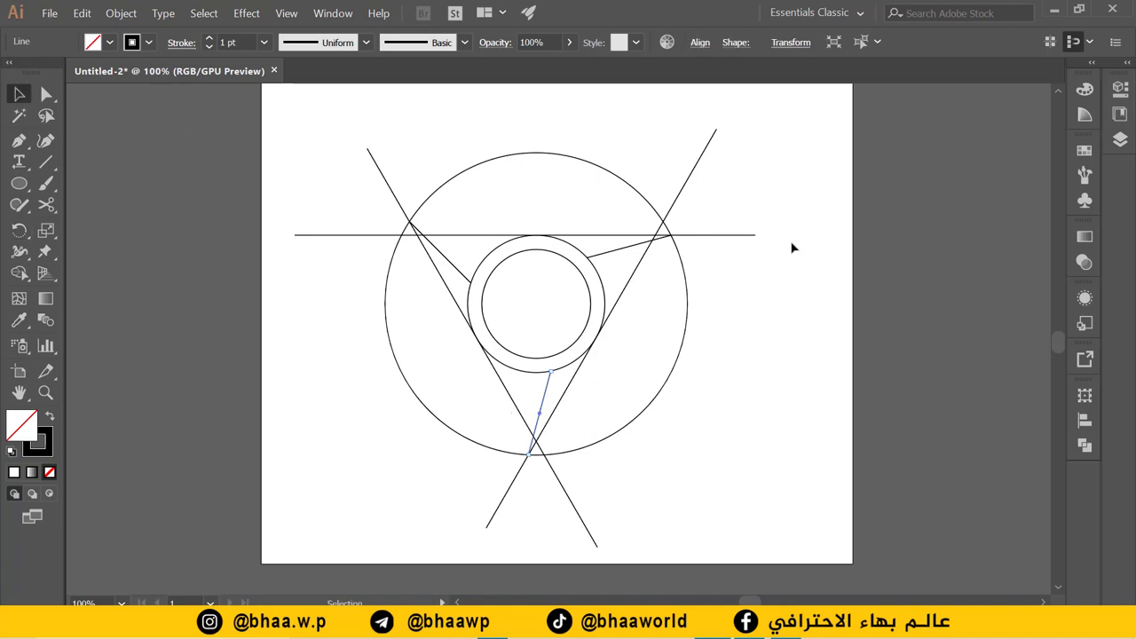
pyautogui.click(850, 204)
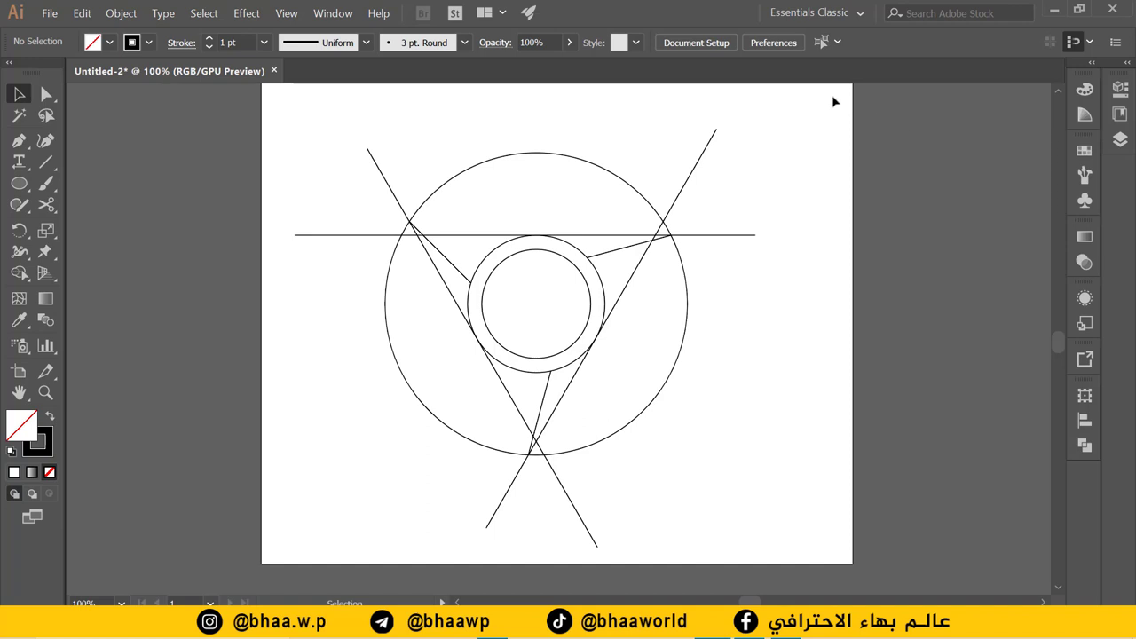
# - Select all the artwork for the Shape Builder tool and set it to no stroke with a red fill
pyautogui.moveTo(834, 102); pyautogui.dragTo(244, 581)
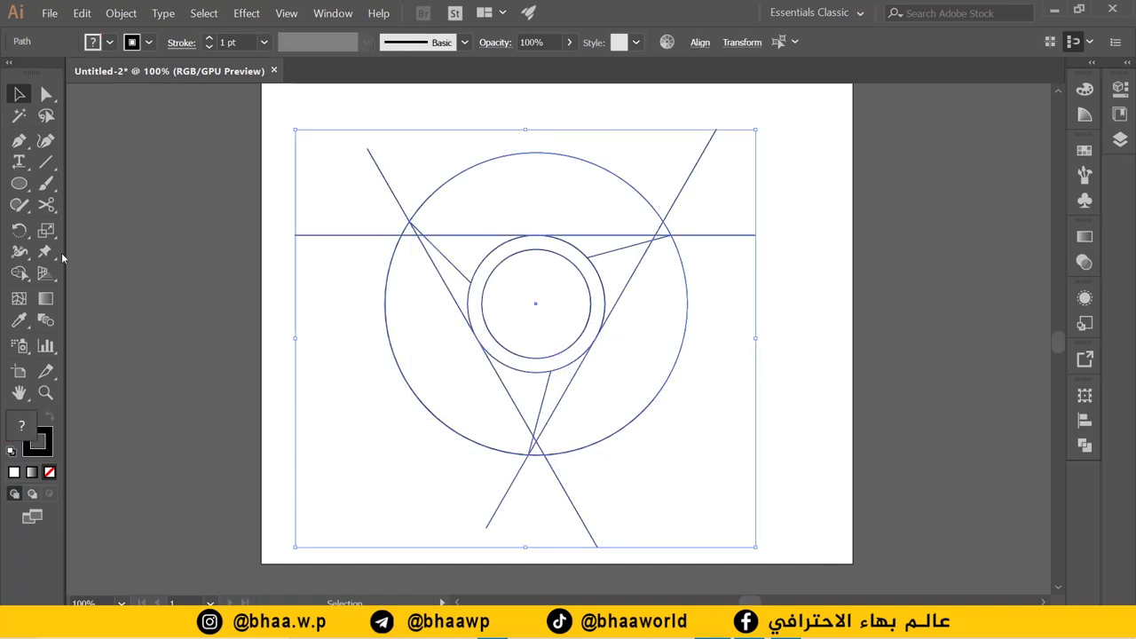
pyautogui.click(19, 275)
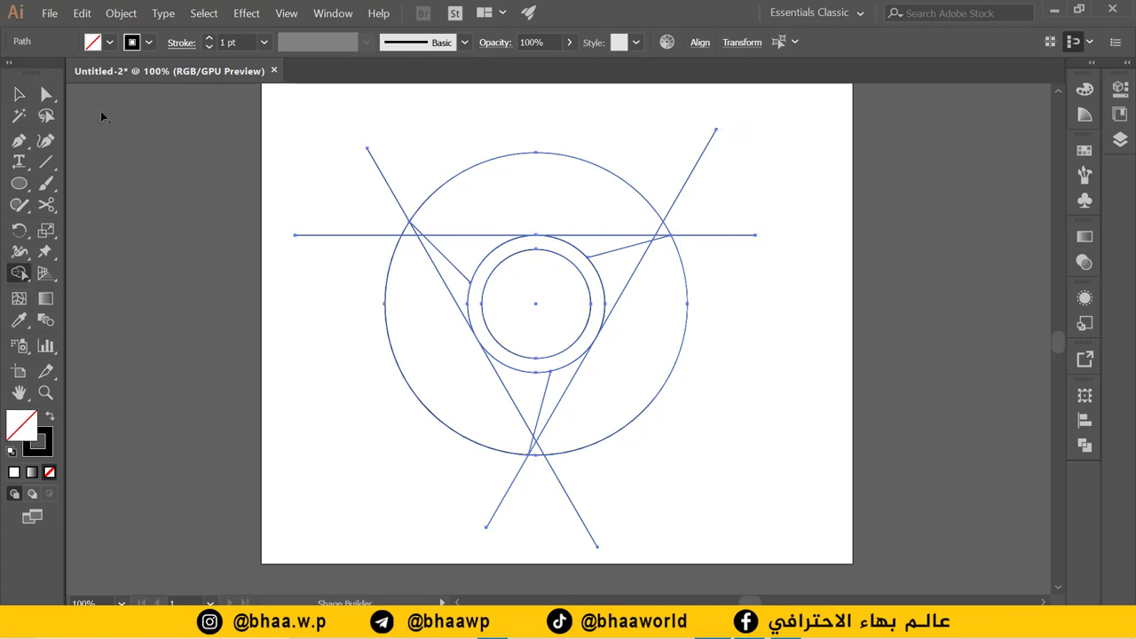
pyautogui.click(149, 43)
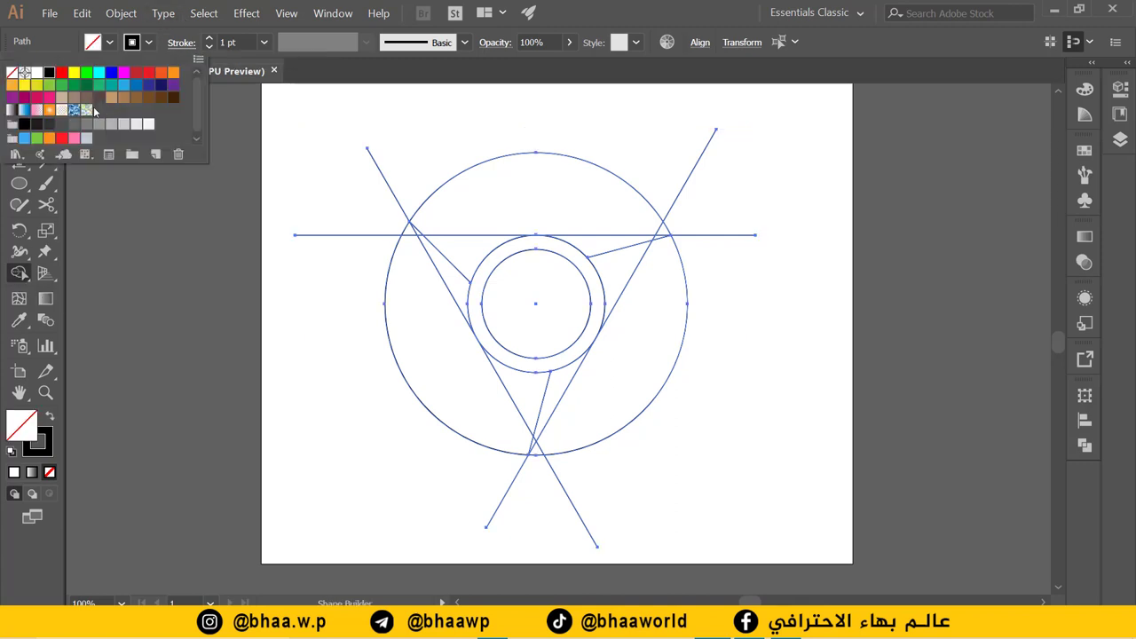
pyautogui.click(11, 72)
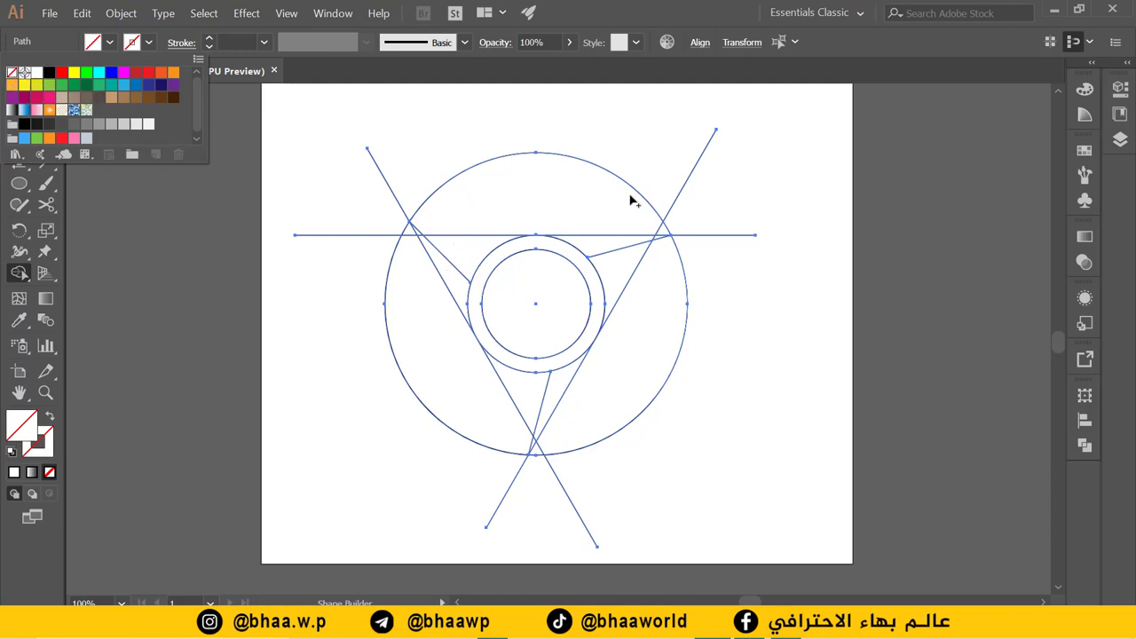
pyautogui.click(148, 74)
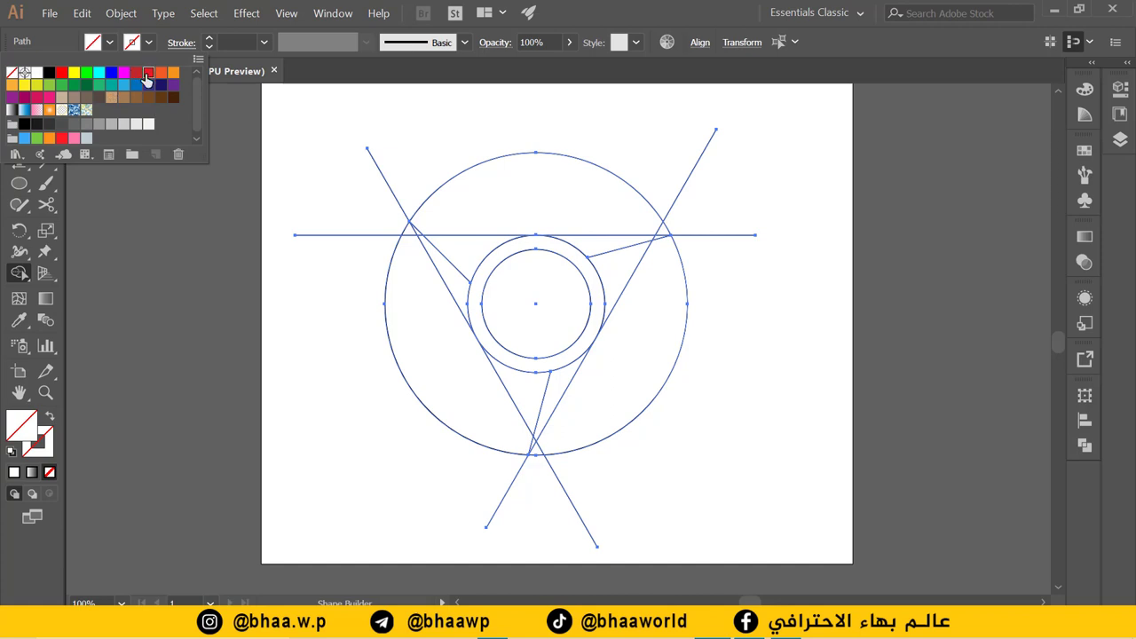
pyautogui.click(11, 72)
pyautogui.click(108, 42)
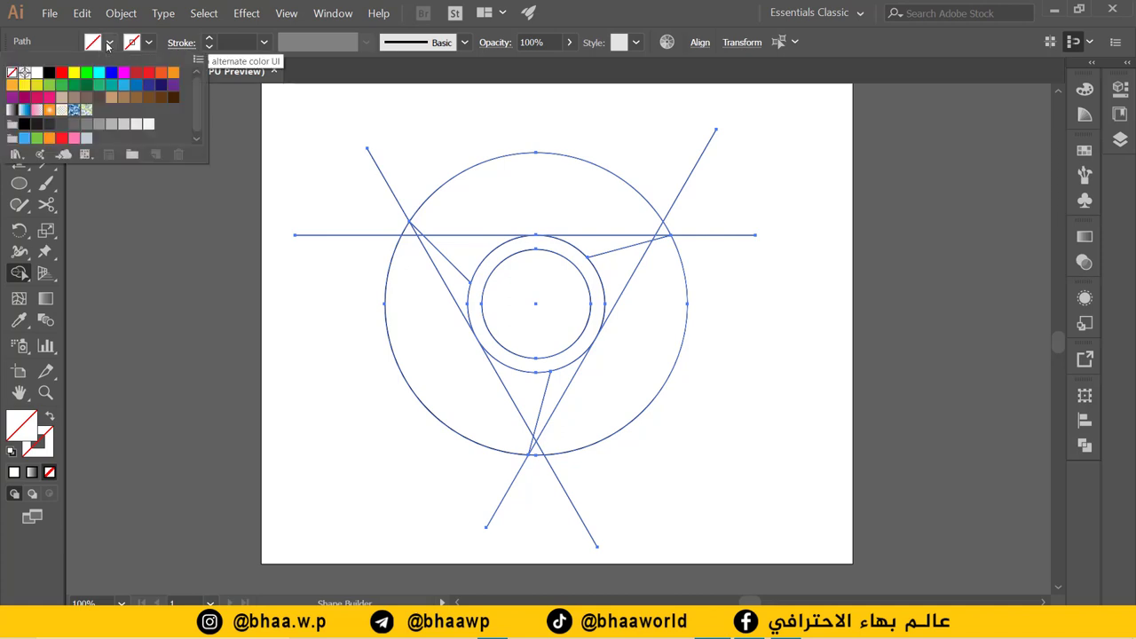
pyautogui.click(147, 74)
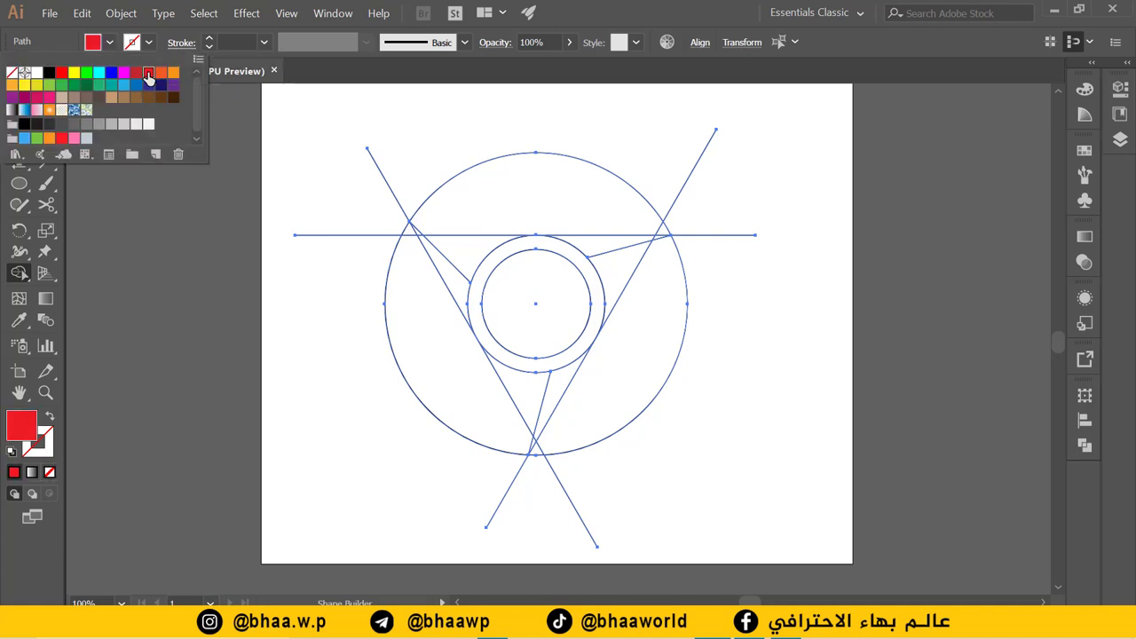
pyautogui.click(380, 160)
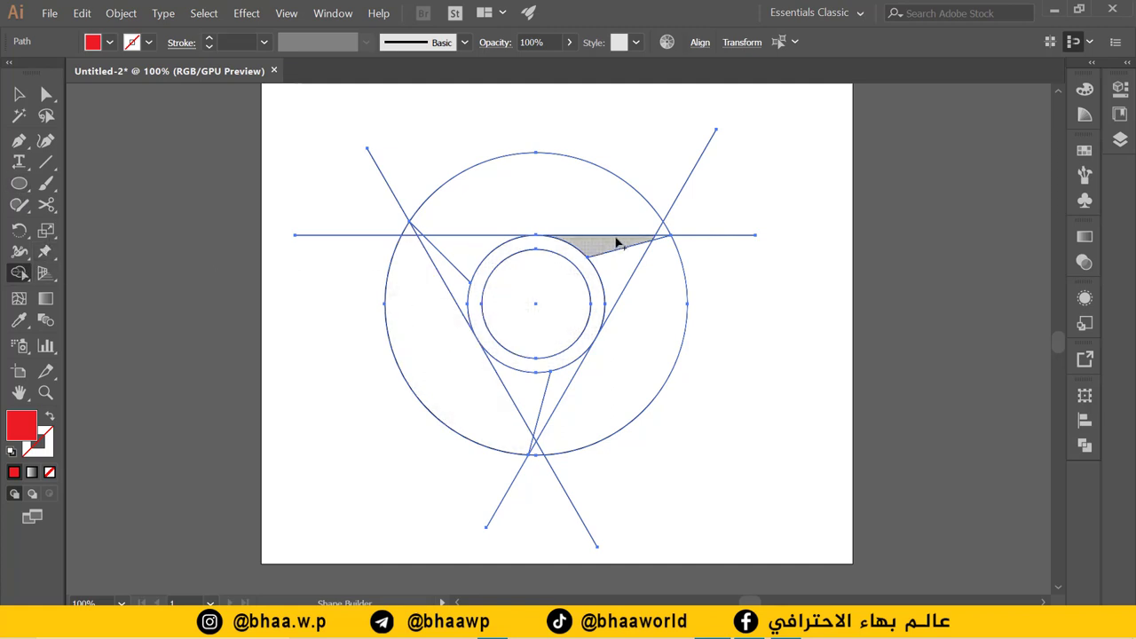
# - Fill the left wedge, the upper arc region down to the 233 px circle and the small right corner triangle red with Shape Builder
pyautogui.click(447, 268)
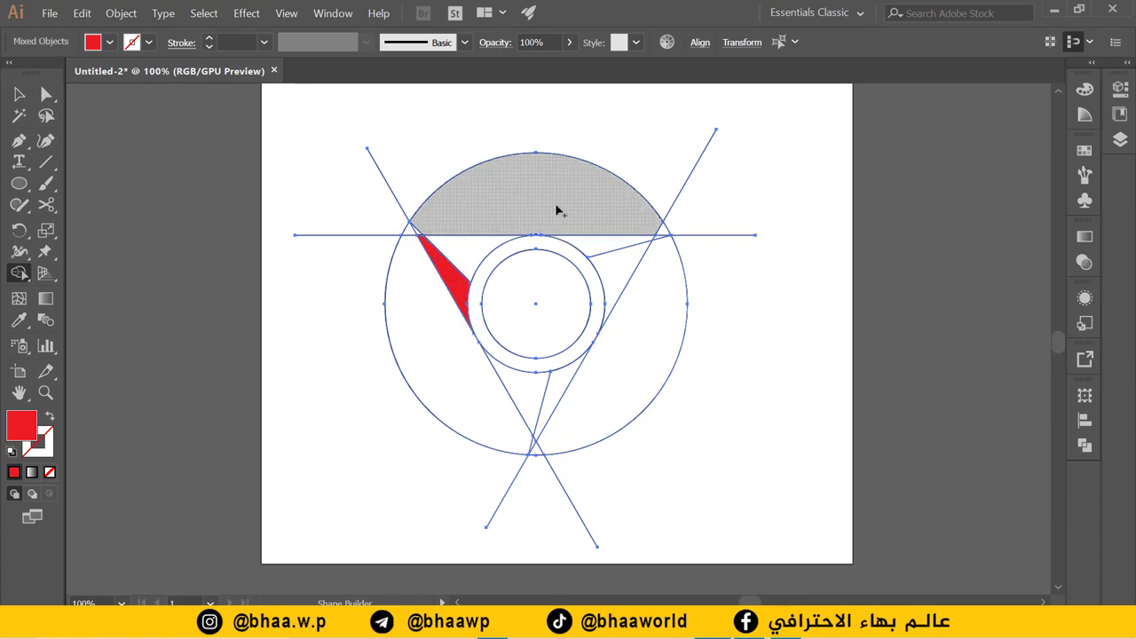
pyautogui.scroll(2, 493, 234)
pyautogui.moveTo(422, 260)
pyautogui.mouseDown()
pyautogui.moveTo(427, 224)
pyautogui.moveTo(411, 208)
pyautogui.moveTo(346, 236)
pyautogui.mouseUp()
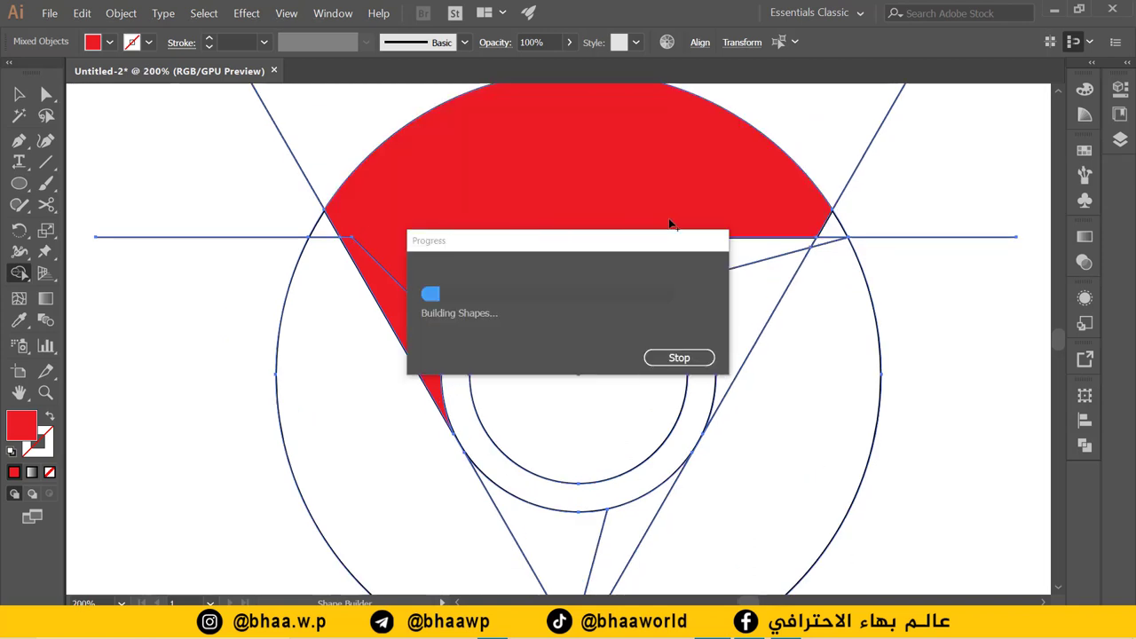
pyautogui.click(831, 229)
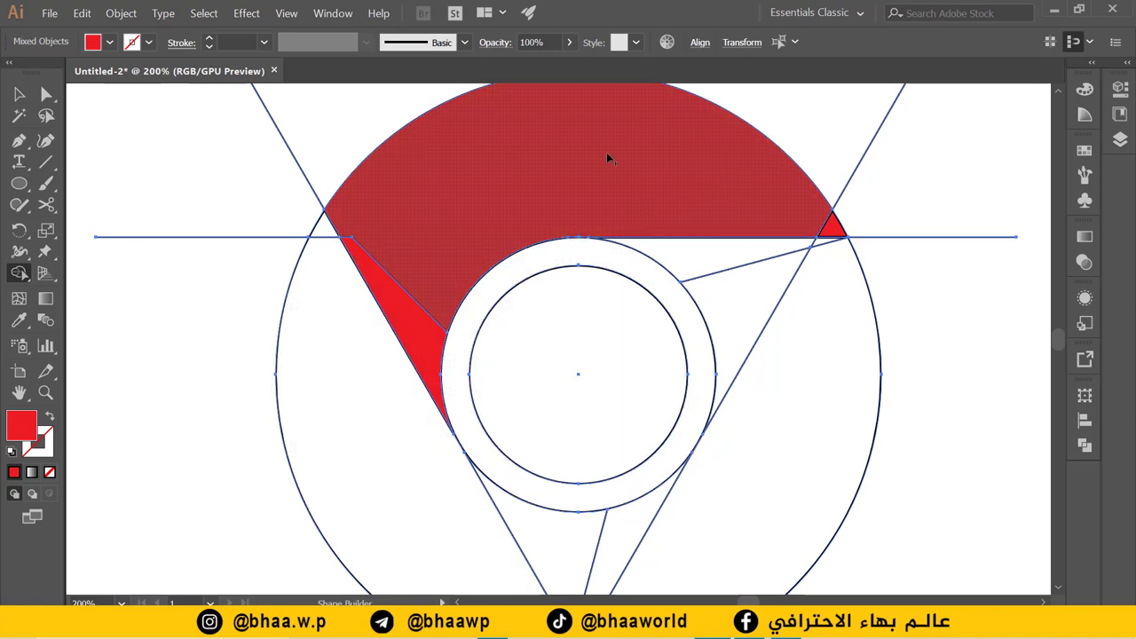
# - Set the Shape Builder fill colour to a warm yellow, hex F9DA23
pyautogui.click(109, 43)
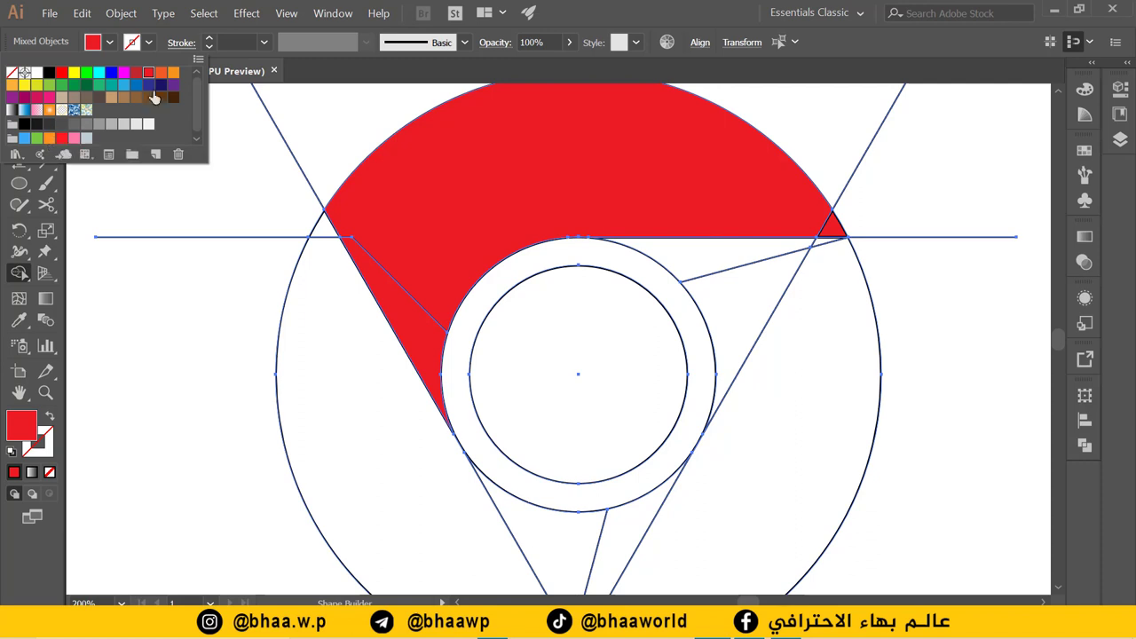
pyautogui.click(12, 85)
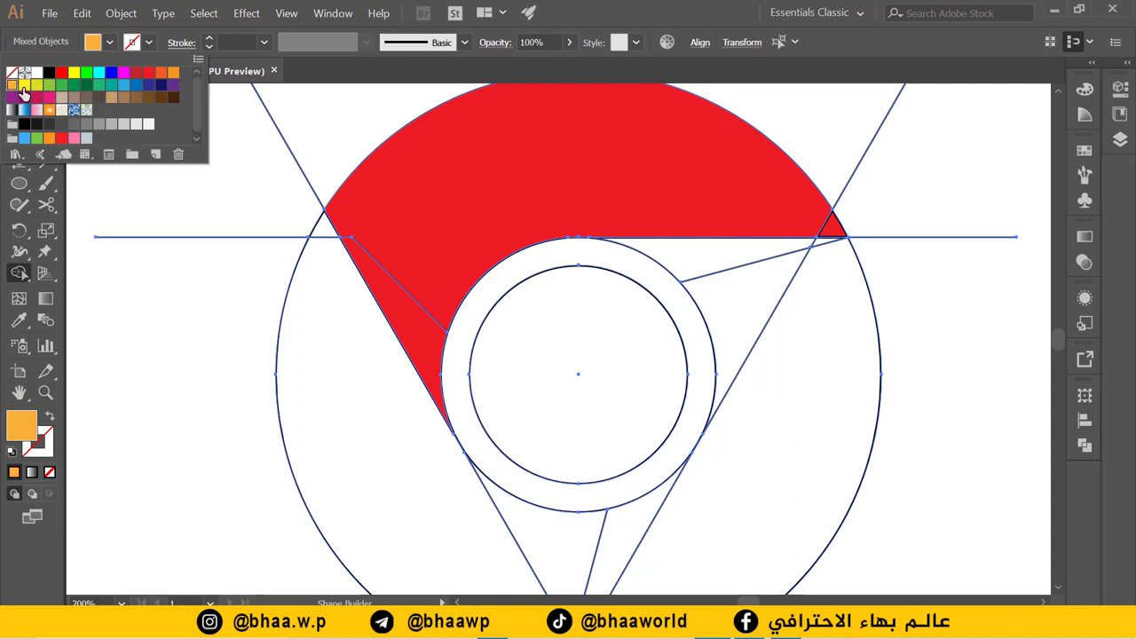
pyautogui.click(24, 85)
pyautogui.click(14, 429)
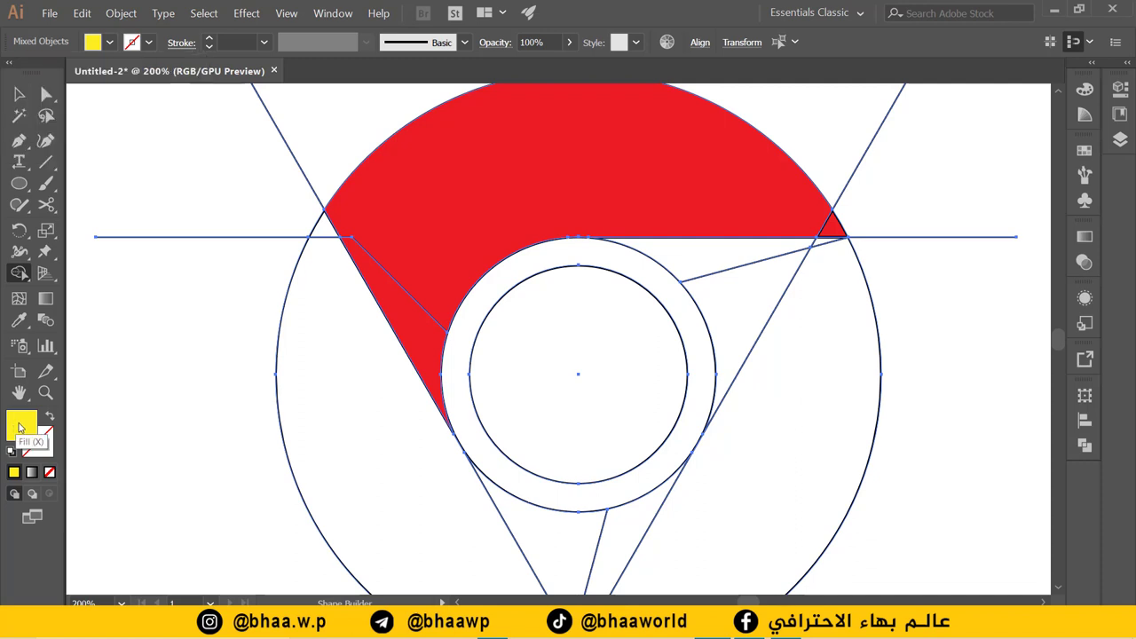
pyautogui.doubleClick(19, 428)
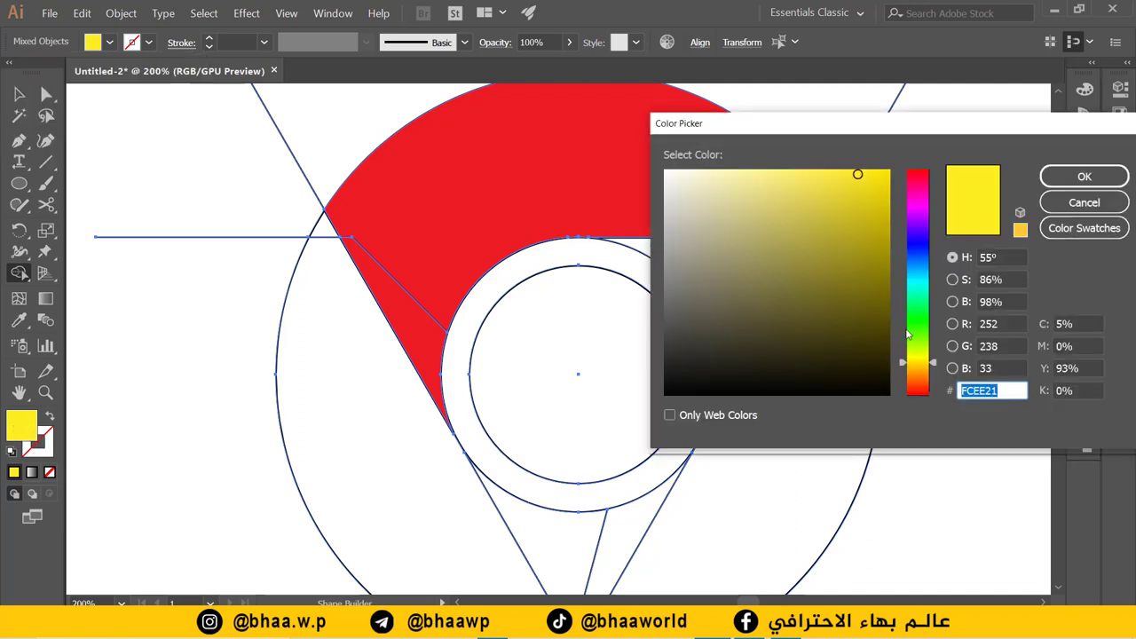
pyautogui.moveTo(936, 366); pyautogui.dragTo(937, 367)
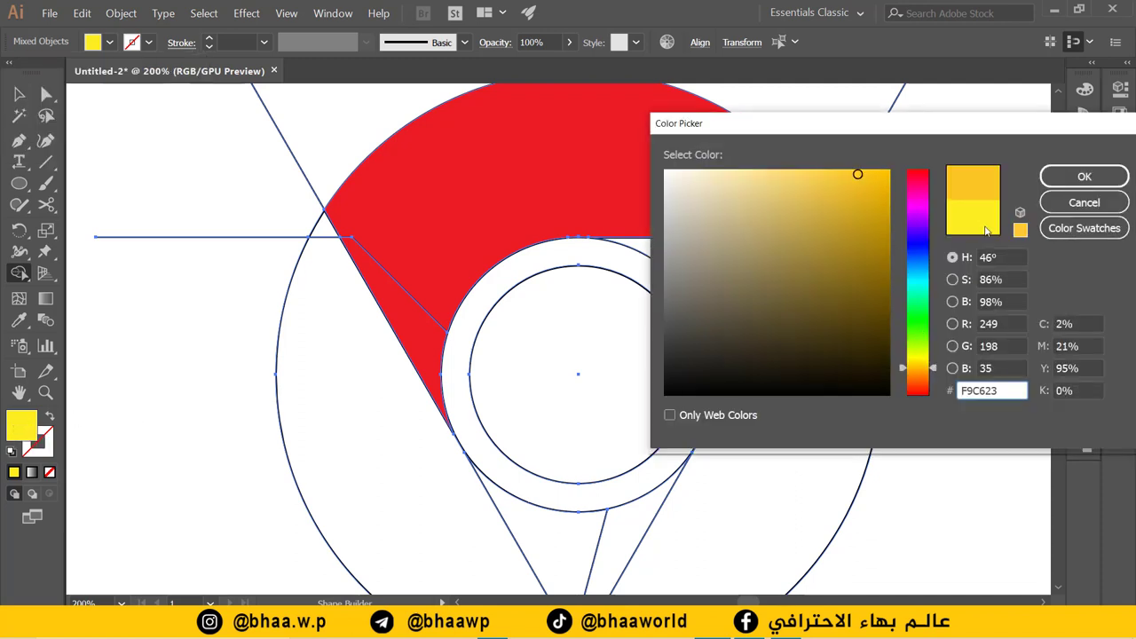
pyautogui.click(920, 364)
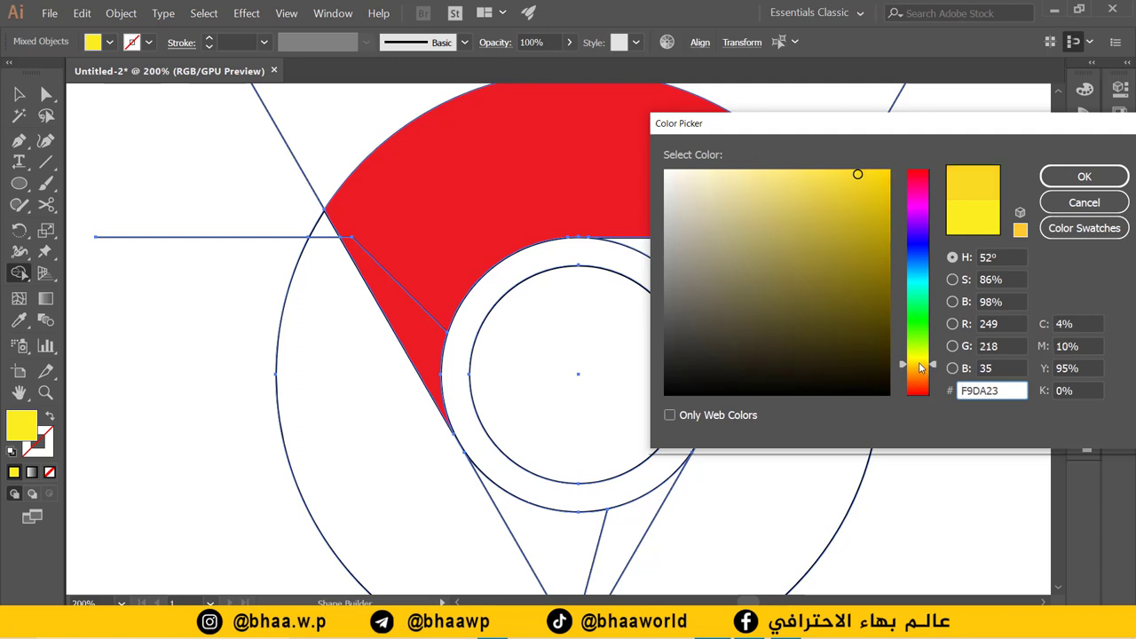
pyautogui.click(1076, 181)
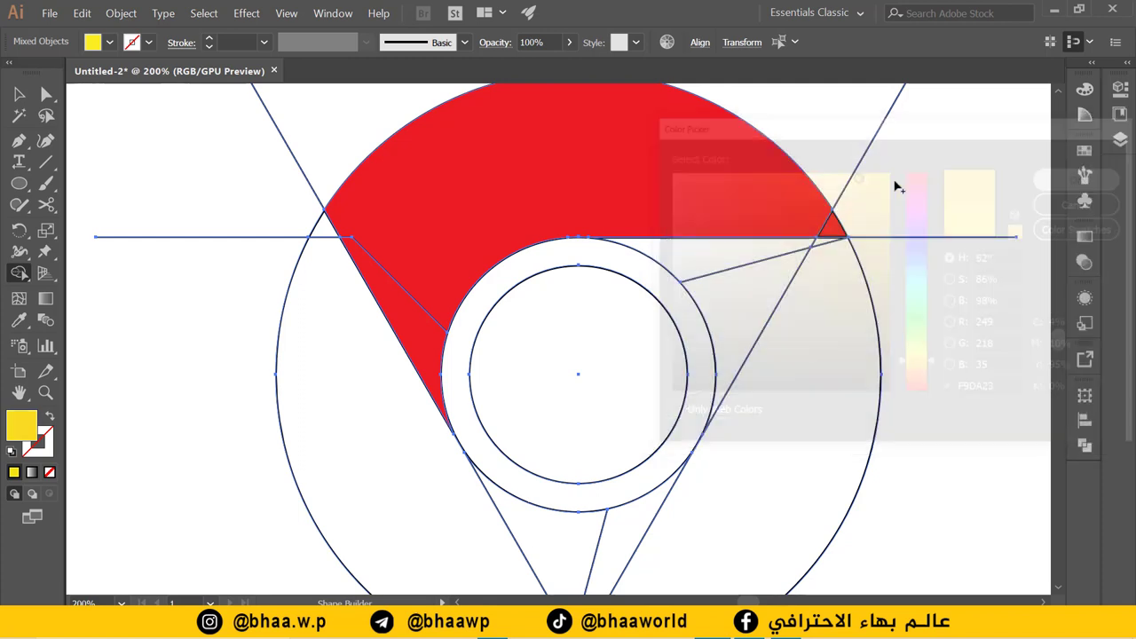
# - Merge the right-hand regions outside the 233 px circle and the small bottom corner triangle into one yellow shape with Shape Builder
pyautogui.scroll(-1, 843, 213)
pyautogui.moveTo(730, 237); pyautogui.dragTo(828, 234)
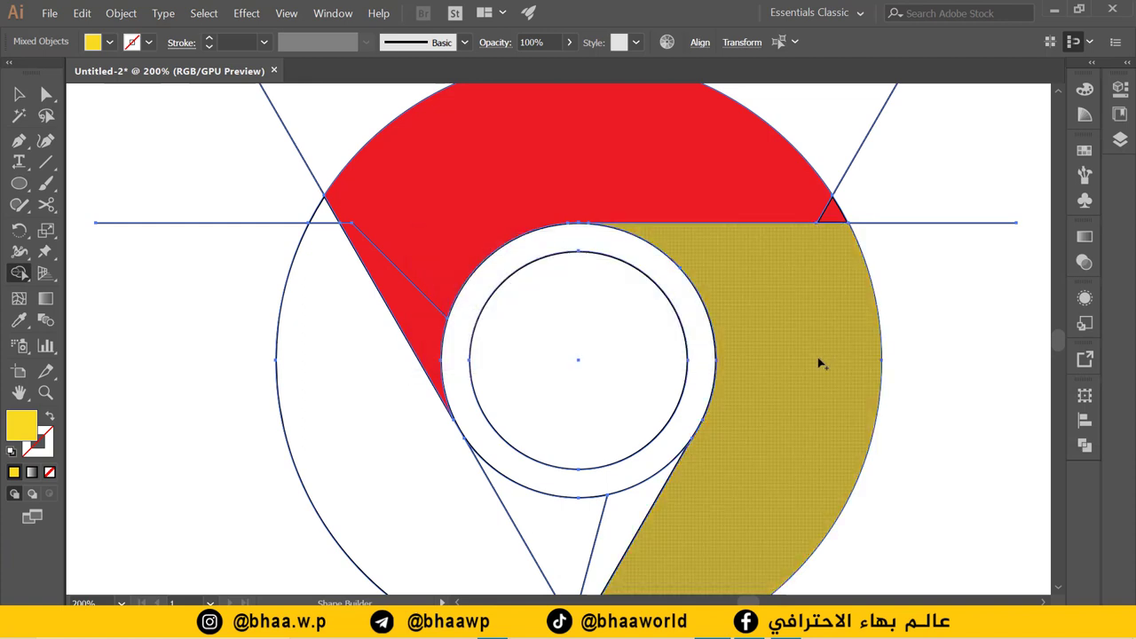
pyautogui.scroll(-1, 734, 385)
pyautogui.scroll(-2, 733, 388)
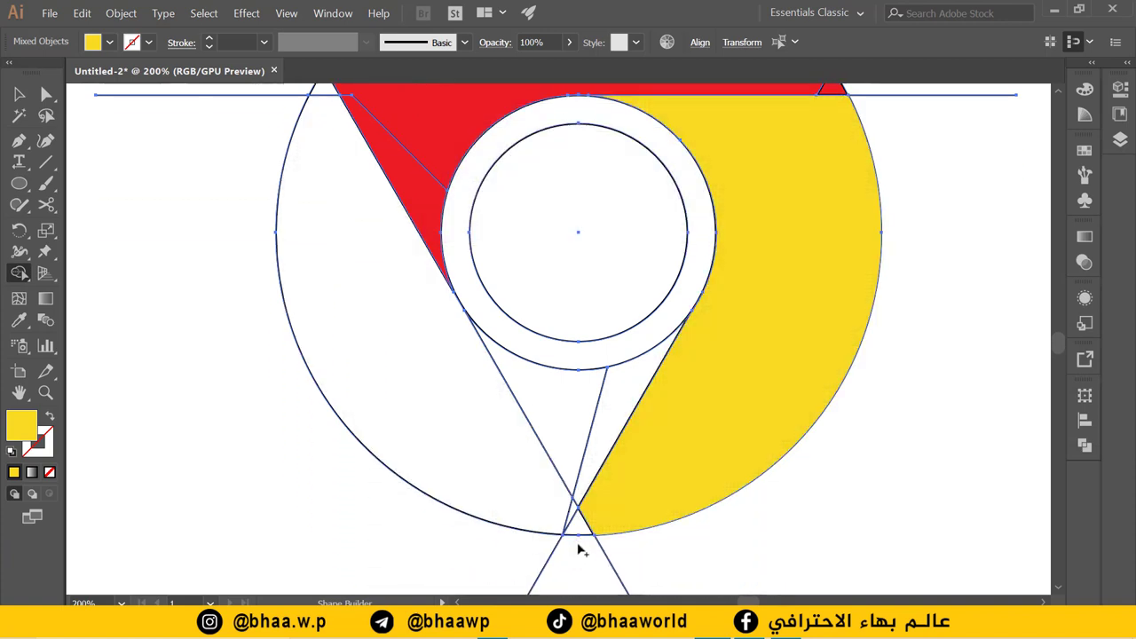
pyautogui.click(579, 524)
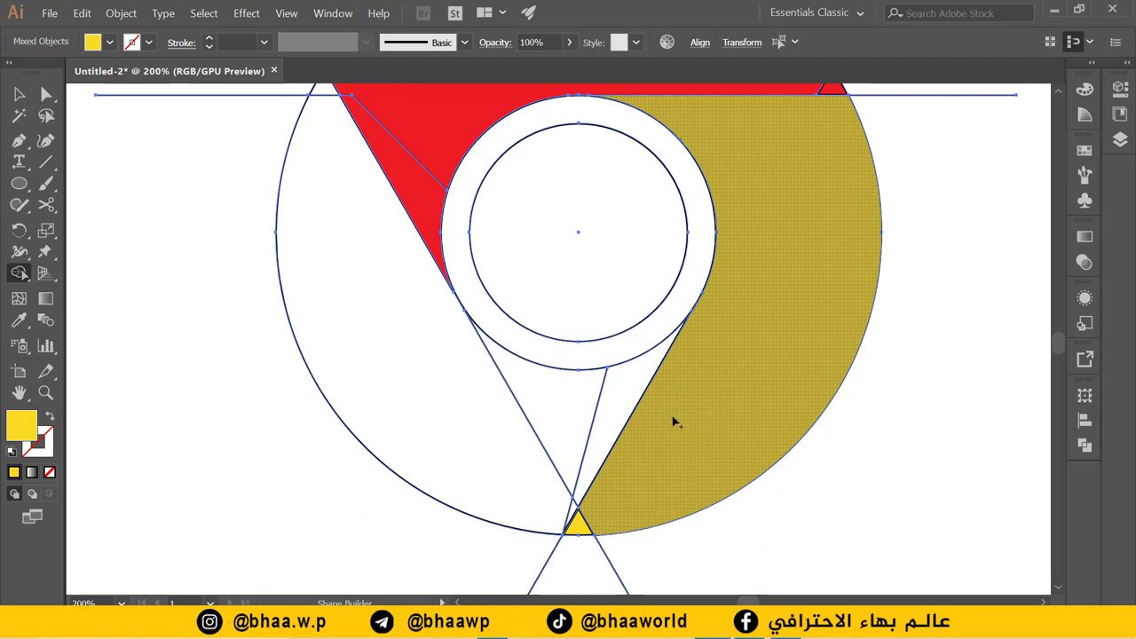
pyautogui.moveTo(579, 524); pyautogui.dragTo(632, 513)
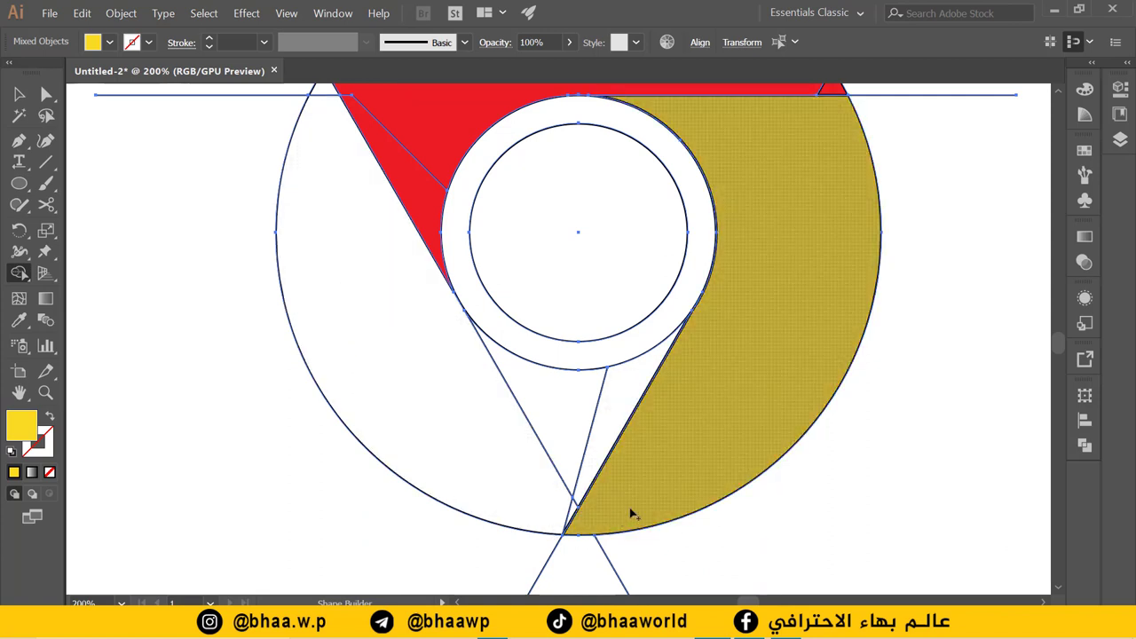
# - Merge the lower wedge and left regions into one green shape with Shape Builder, and fill the small left corner triangle green
pyautogui.scroll(2, 741, 369)
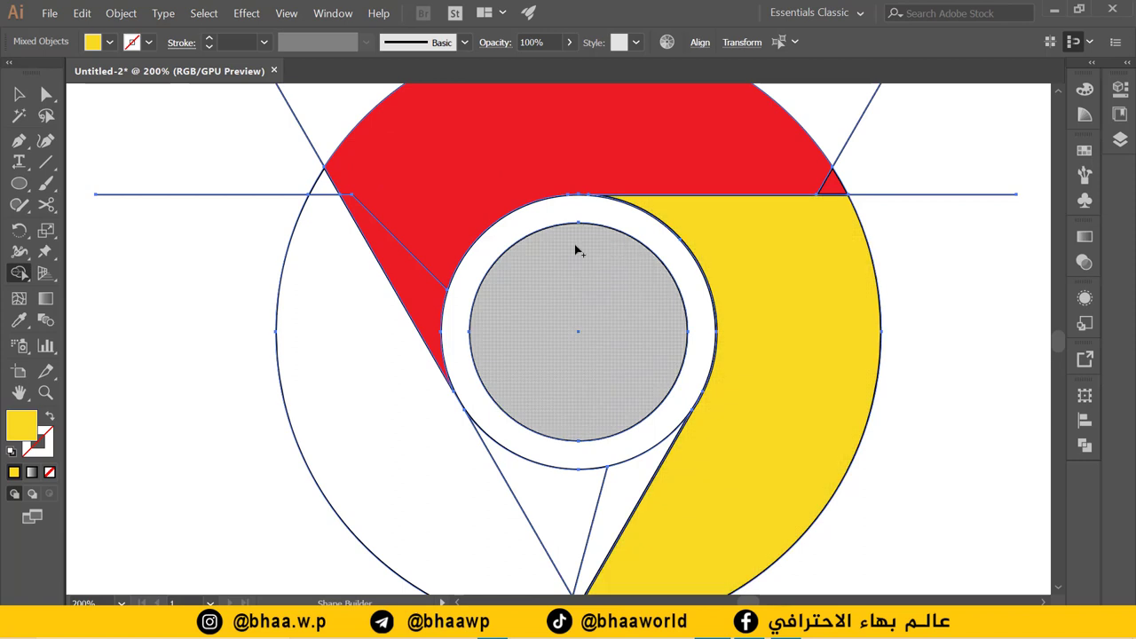
pyautogui.scroll(-1, 652, 373)
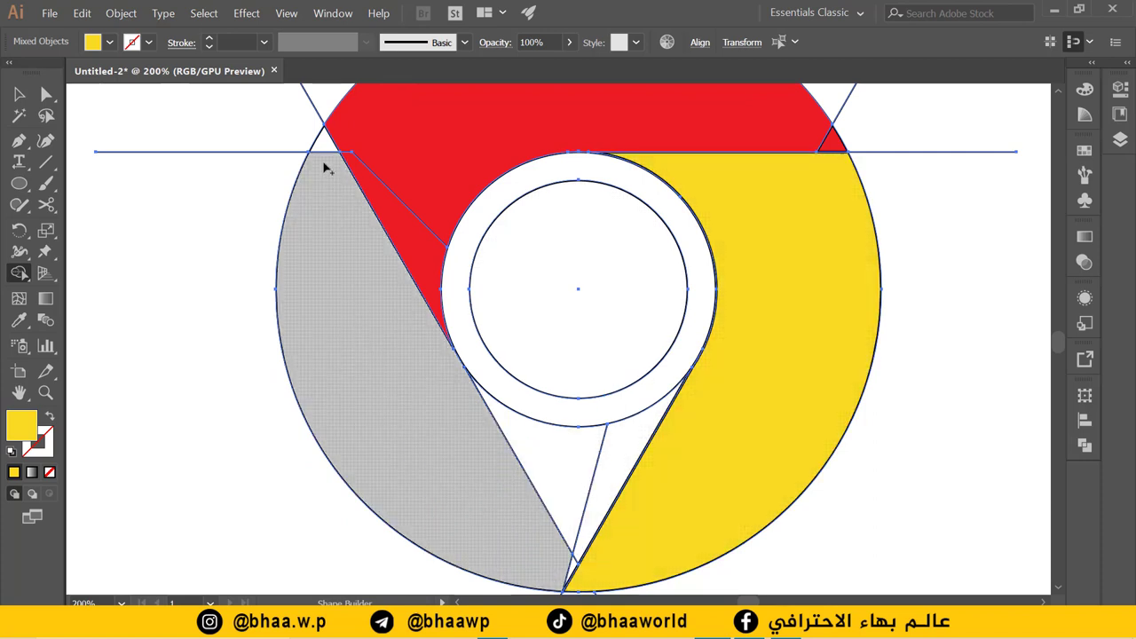
pyautogui.click(108, 45)
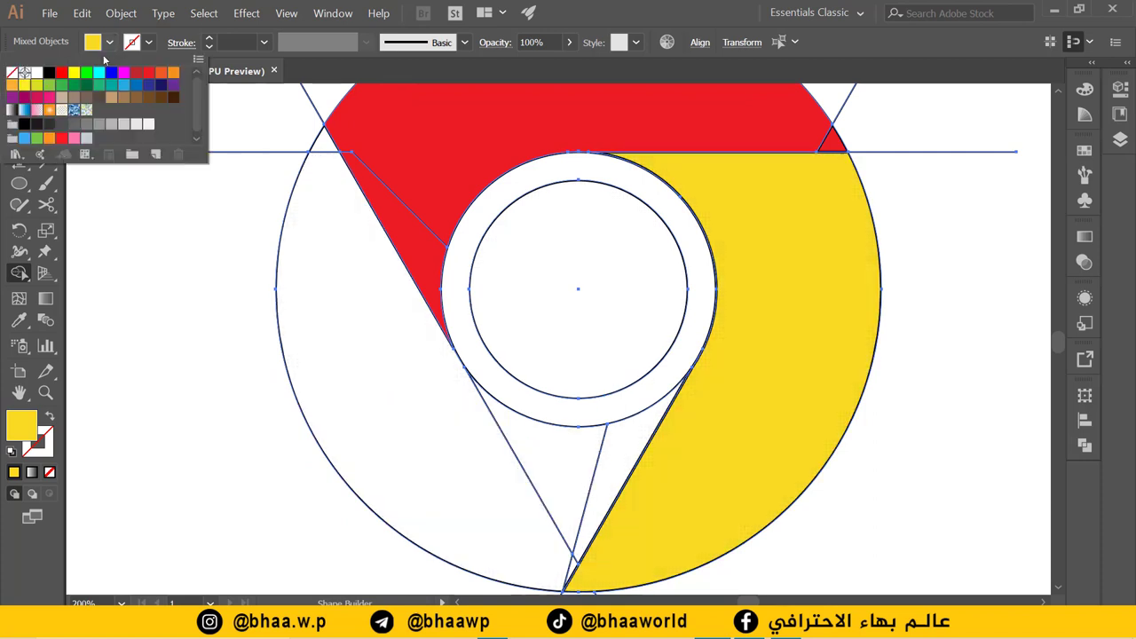
pyautogui.click(72, 86)
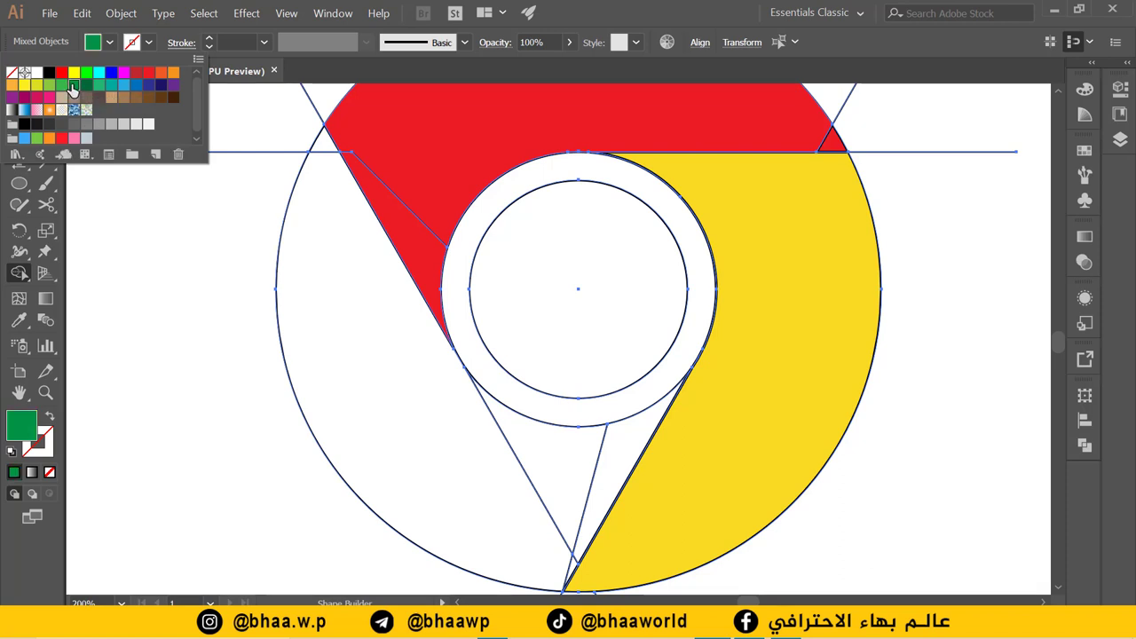
pyautogui.click(627, 450)
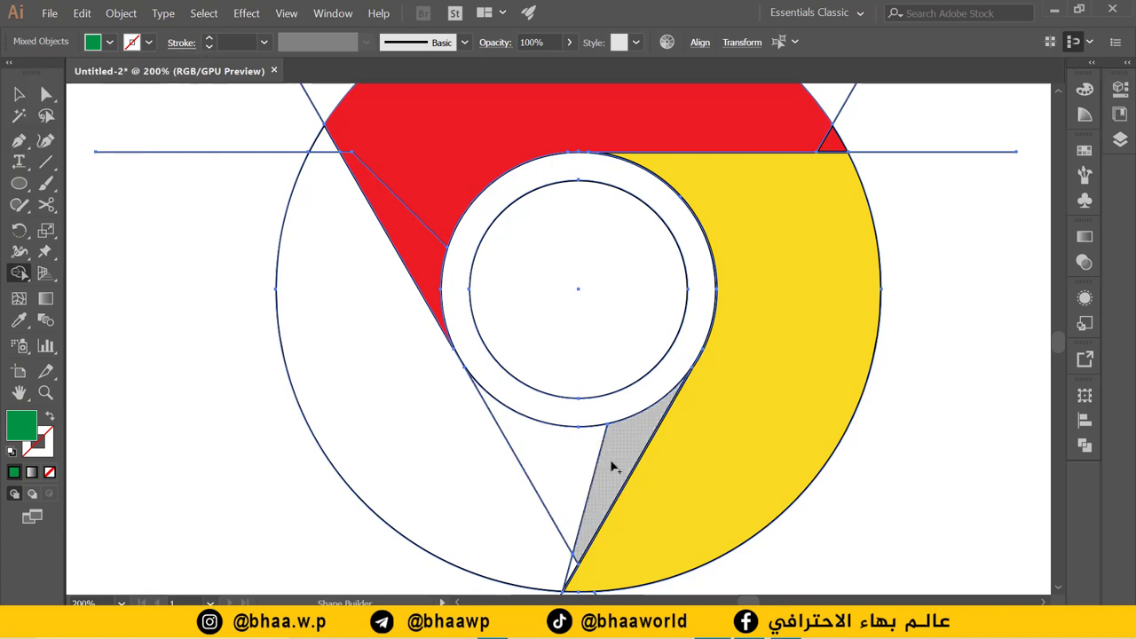
pyautogui.moveTo(600, 476)
pyautogui.mouseDown()
pyautogui.moveTo(572, 570)
pyautogui.moveTo(546, 570)
pyautogui.moveTo(502, 560)
pyautogui.moveTo(446, 466)
pyautogui.mouseUp()
pyautogui.moveTo(337, 212); pyautogui.dragTo(339, 214)
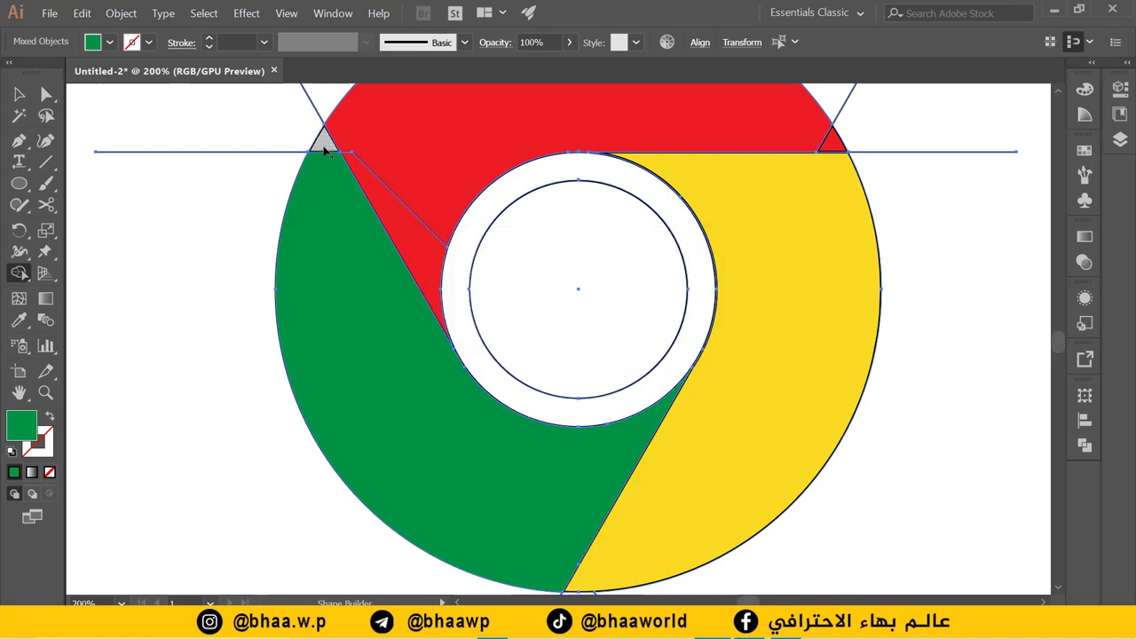
pyautogui.click(324, 142)
# - Select only the innermost circle and give it no stroke and a light blue fill
pyautogui.click(19, 94)
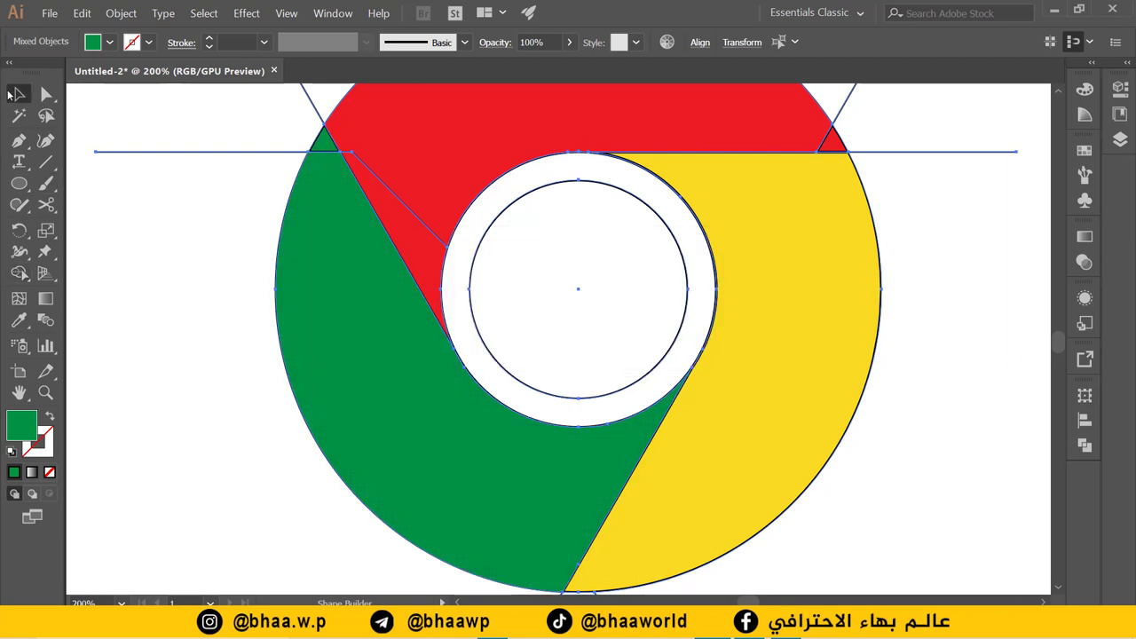
pyautogui.scroll(-3, 256, 191)
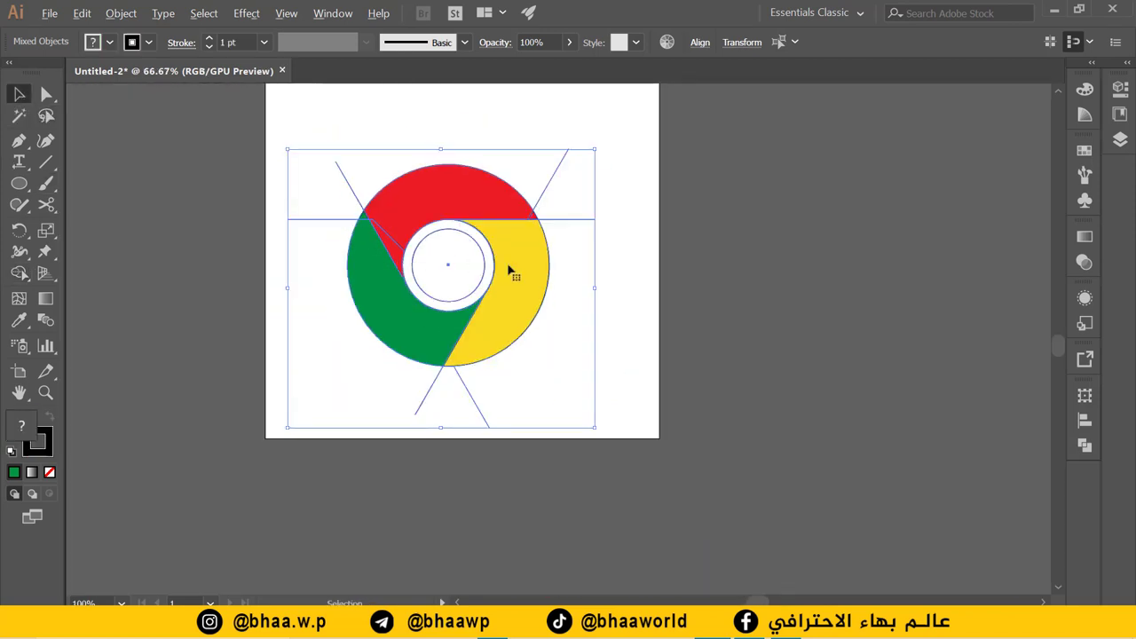
pyautogui.click(454, 229)
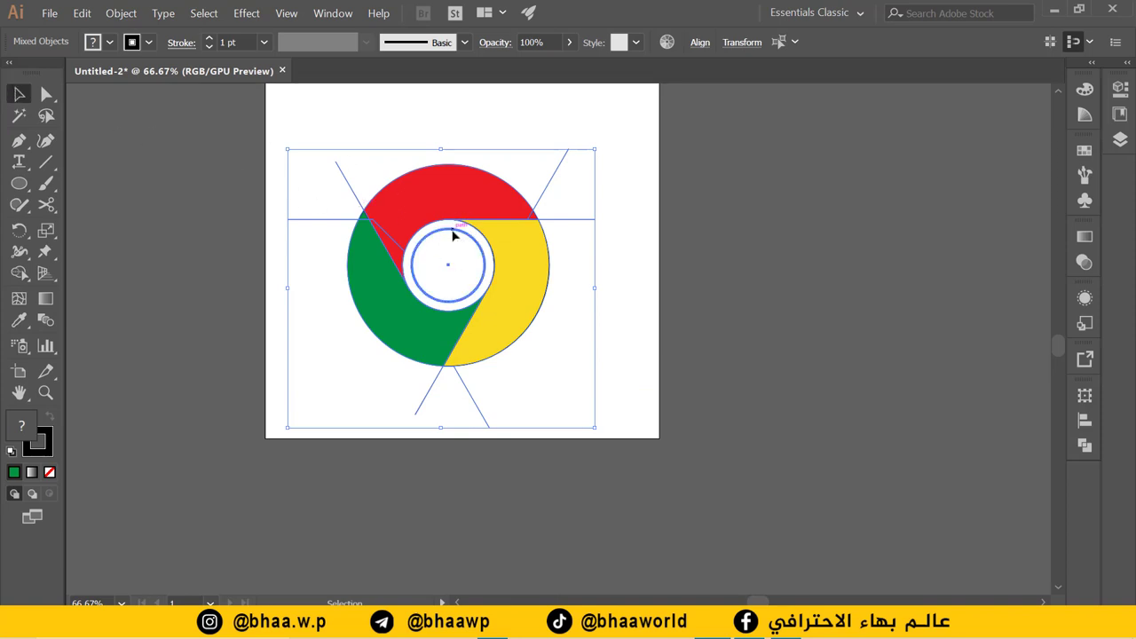
pyautogui.click(622, 229)
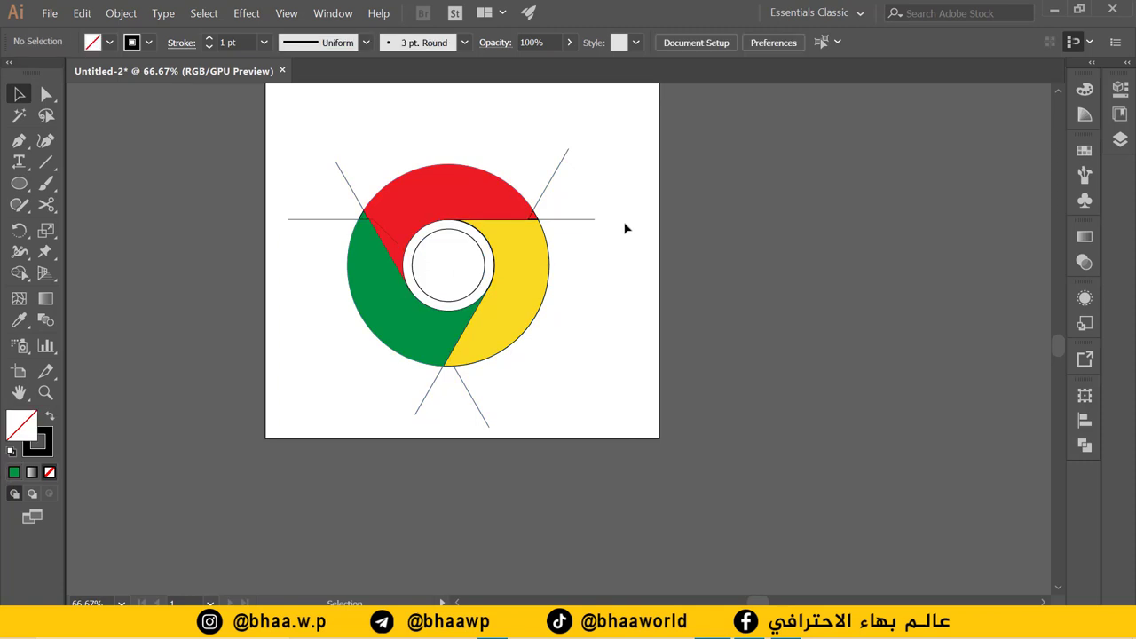
pyautogui.click(449, 233)
pyautogui.click(148, 42)
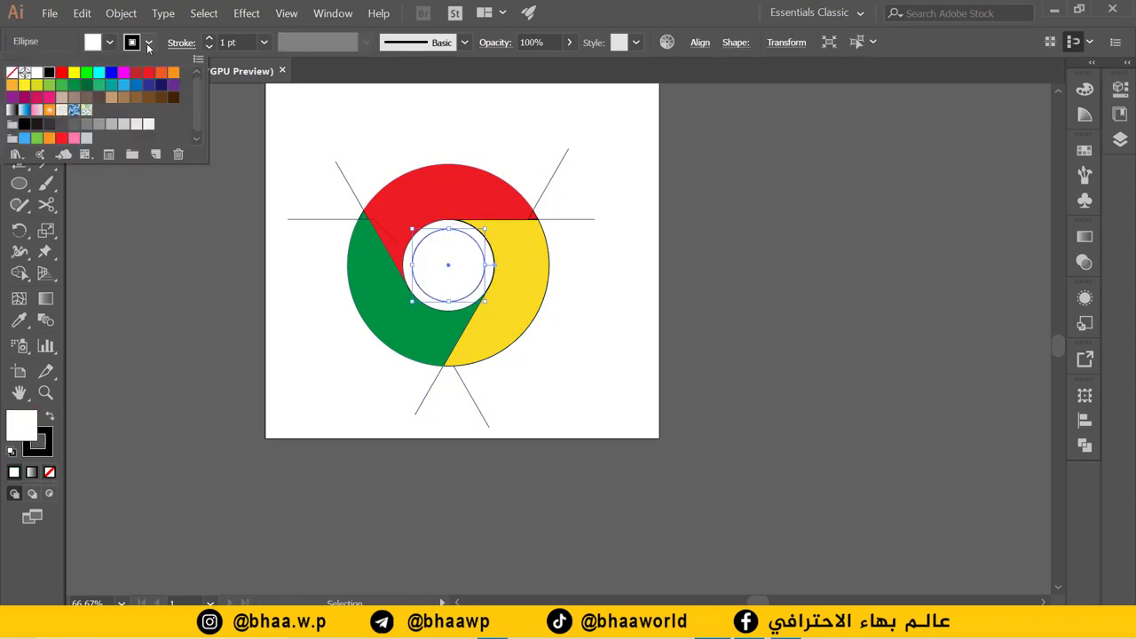
pyautogui.click(12, 72)
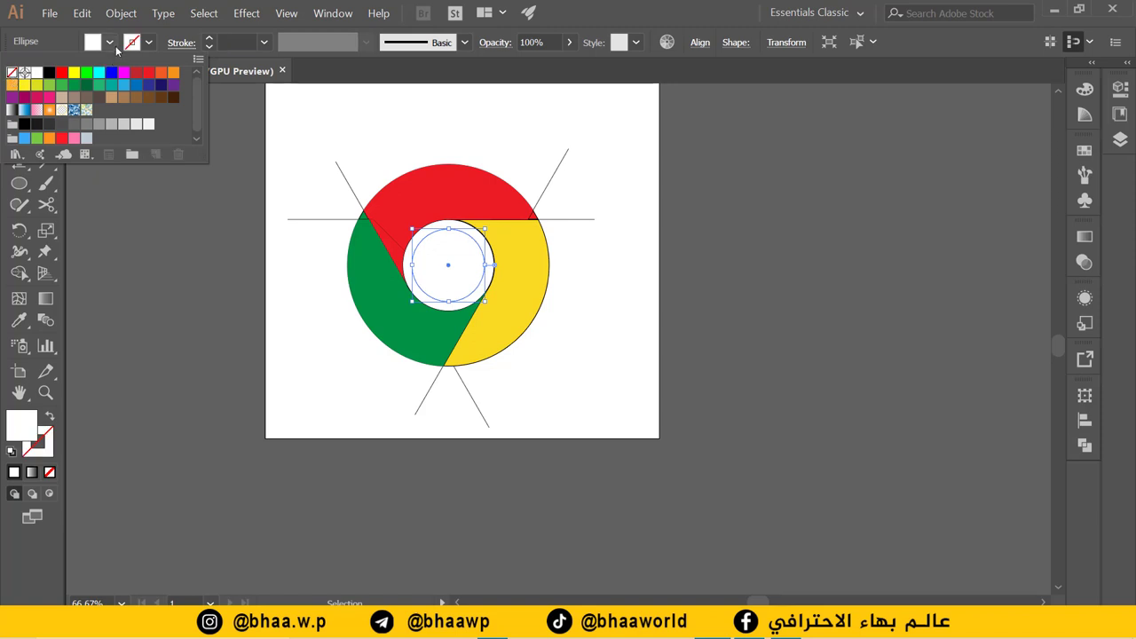
pyautogui.click(108, 42)
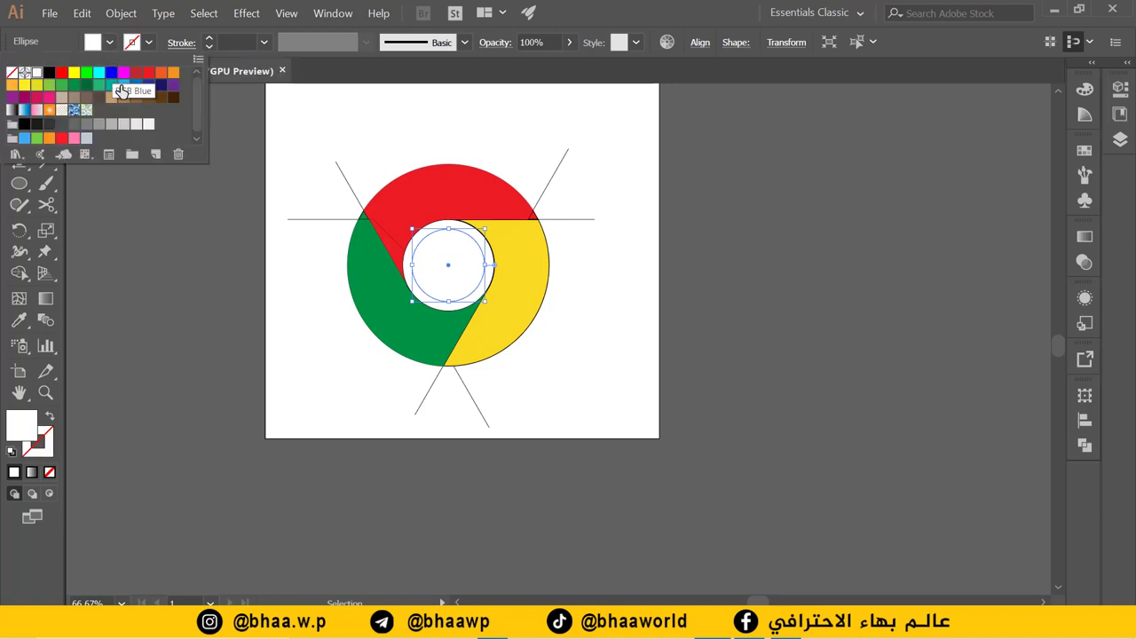
pyautogui.click(123, 84)
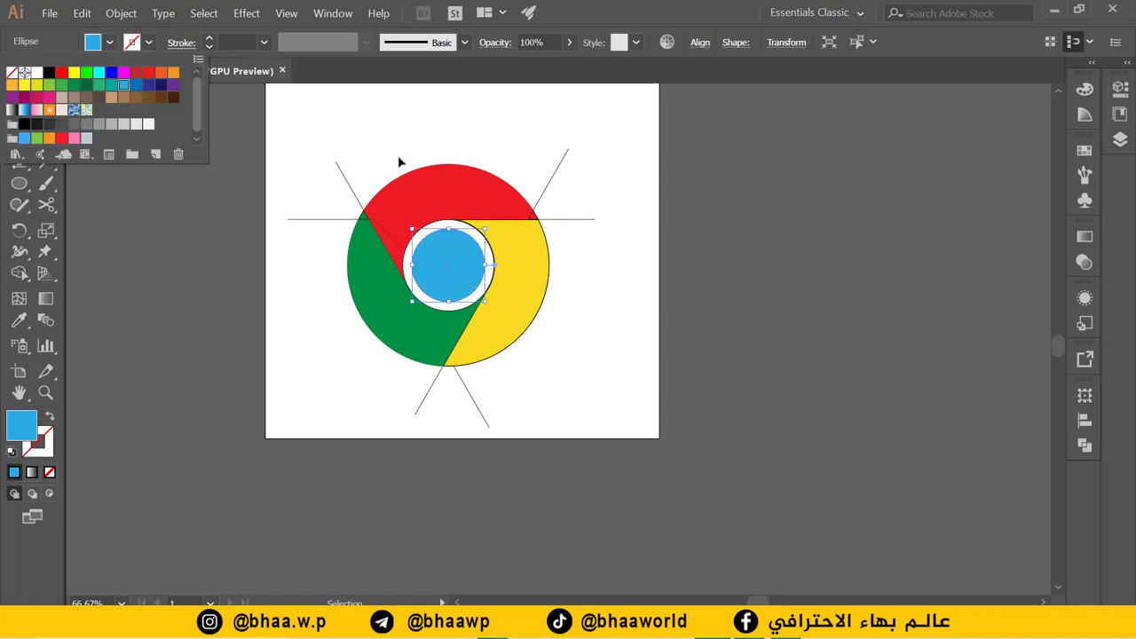
# - Remove the stroke from all the logo artwork, including the leftover construction lines, and deselect everything
pyautogui.click(608, 170)
pyautogui.moveTo(645, 113); pyautogui.dragTo(231, 473)
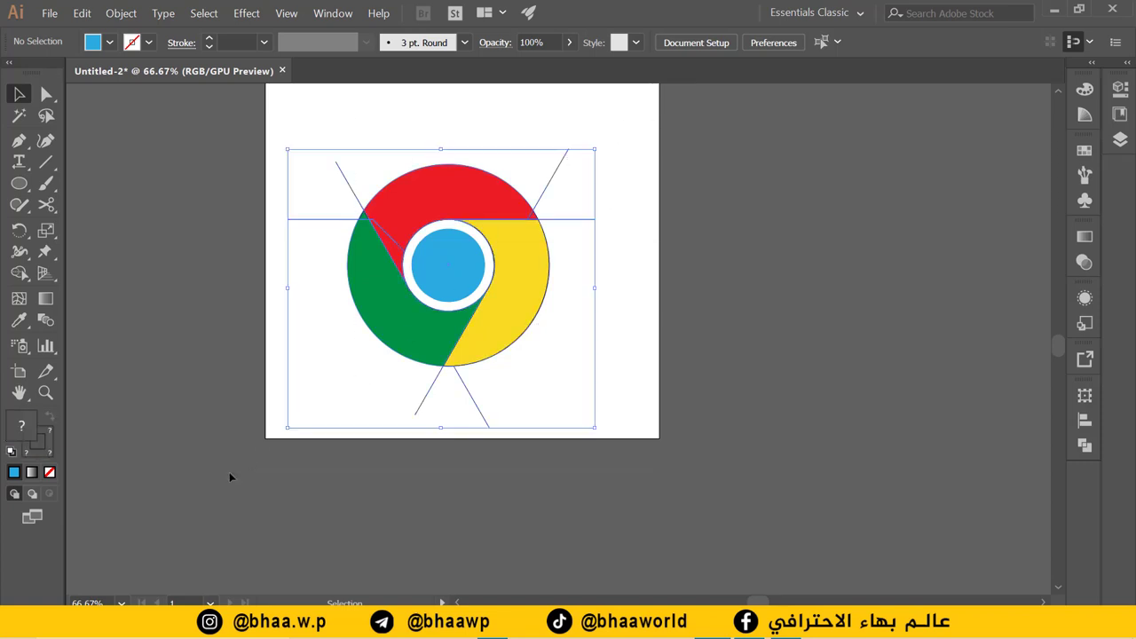
pyautogui.click(148, 43)
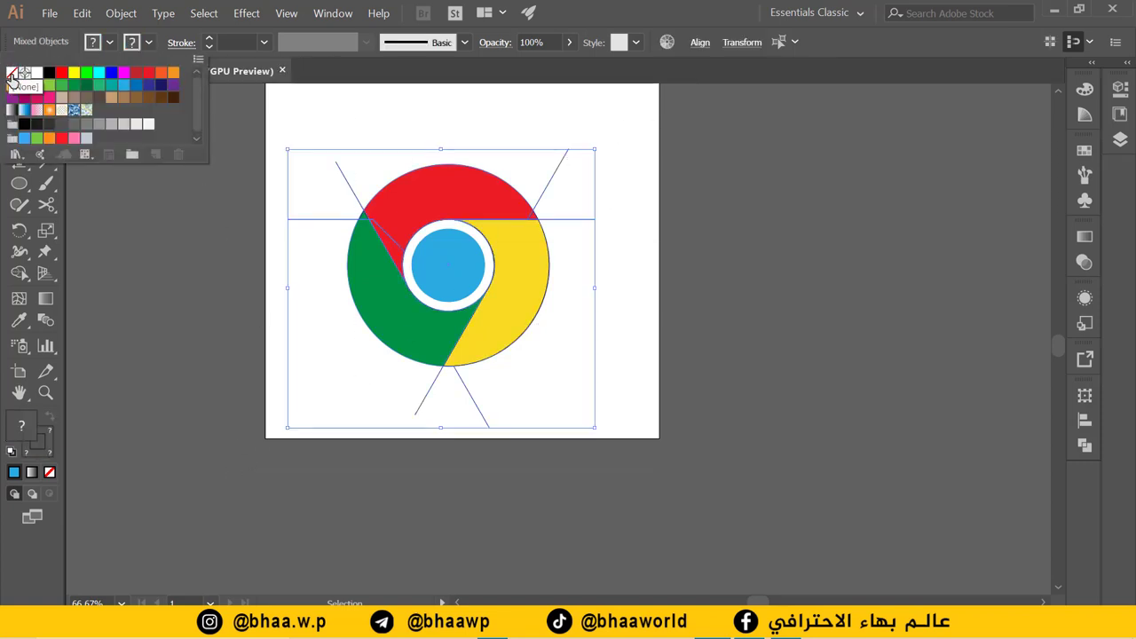
pyautogui.click(11, 74)
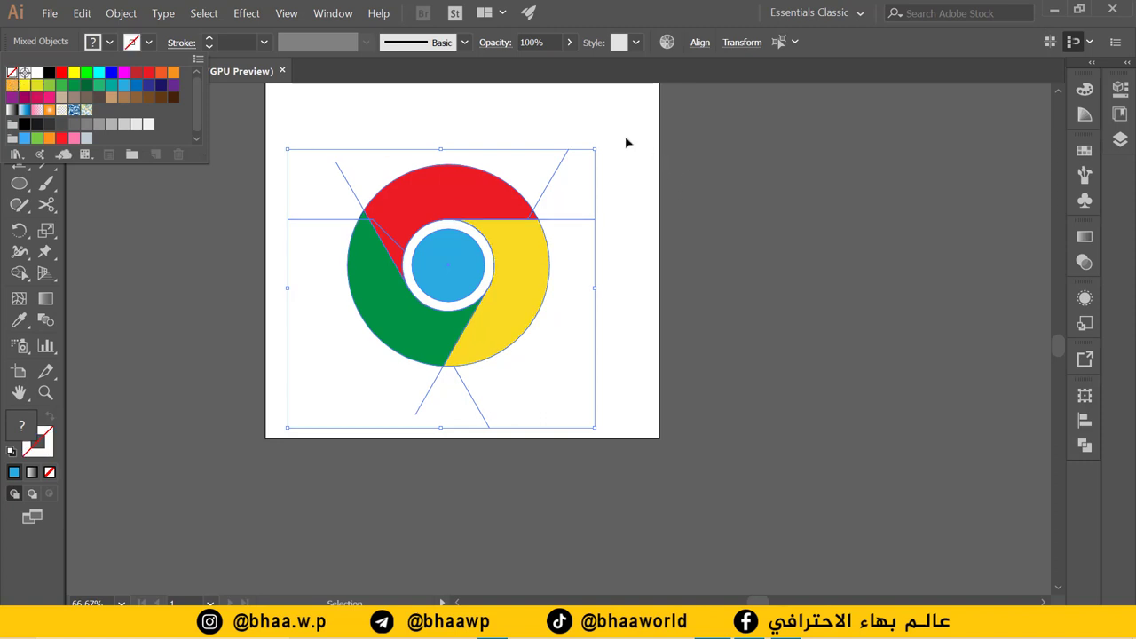
pyautogui.click(626, 143)
pyautogui.click(652, 292)
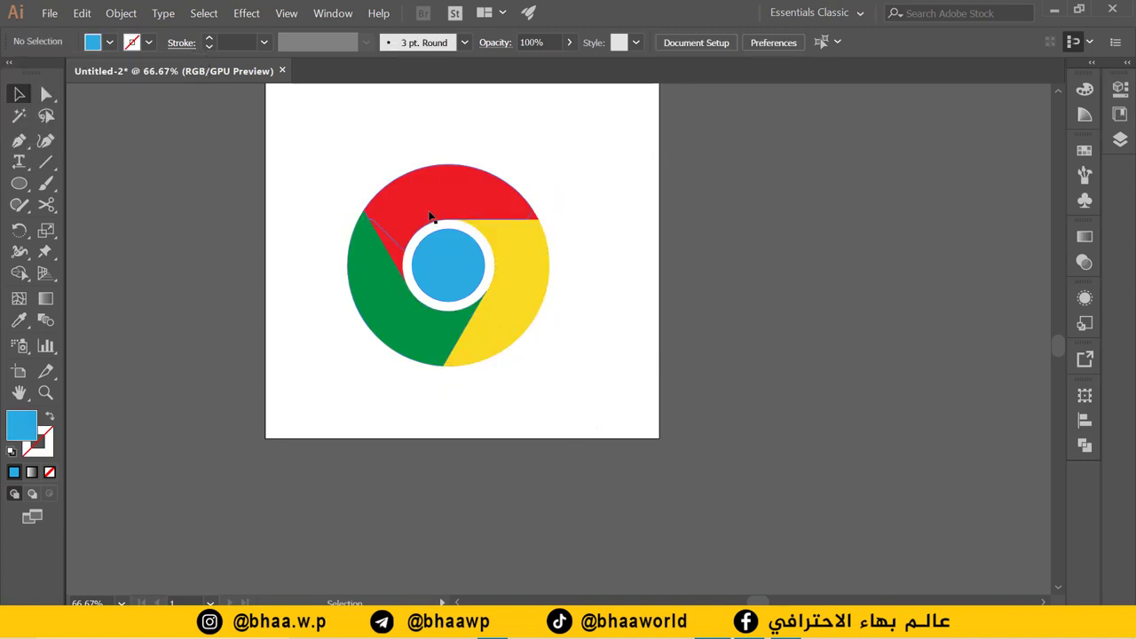
pyautogui.scroll(1, 503, 193)
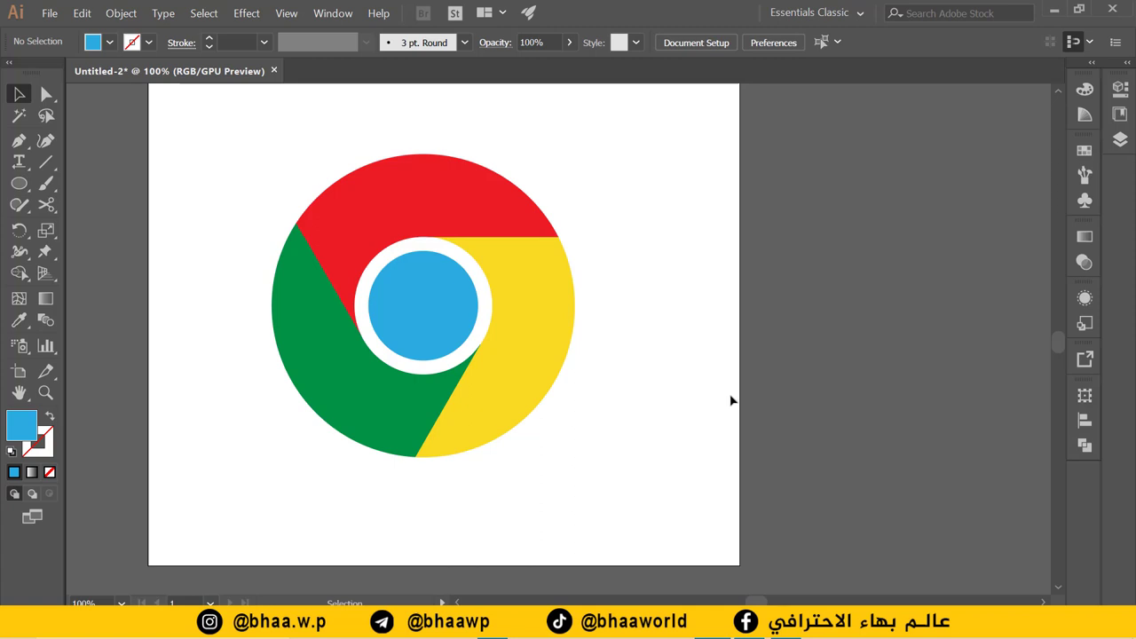